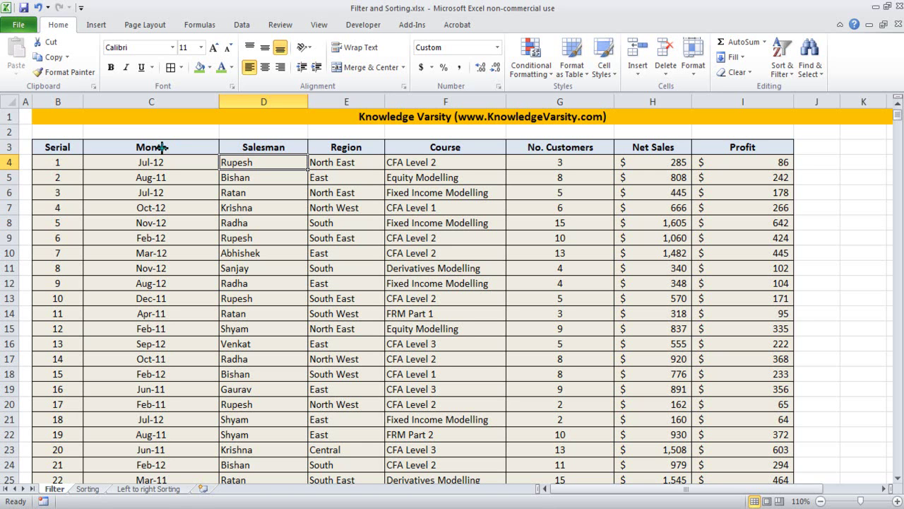
- Add AutoFilter arrows to the sales table headers and preview the Month column's 2011/2012 date list
mouse_move(168, 135)
mouse_down()
mouse_move(111, 141)
mouse_move(178, 151)
mouse_move(160, 133)
mouse_up()
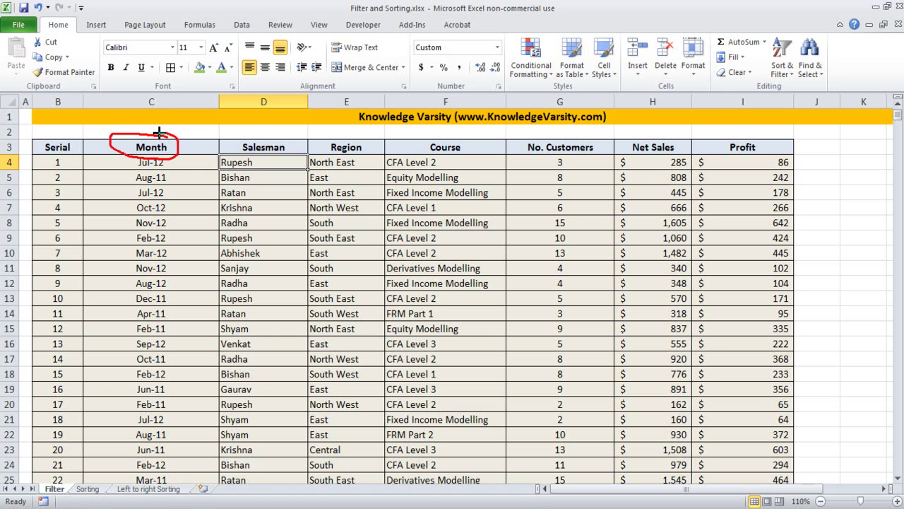
click(168, 182)
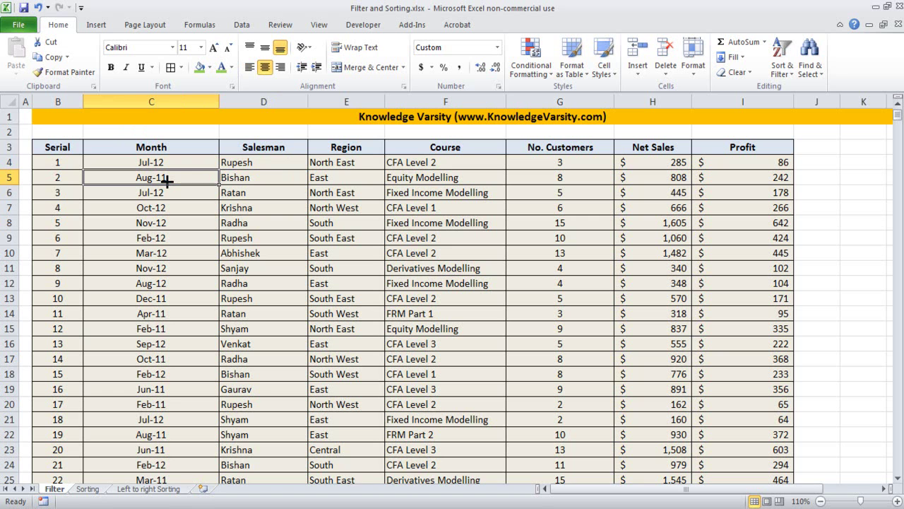
key(ctrl+shift+l)
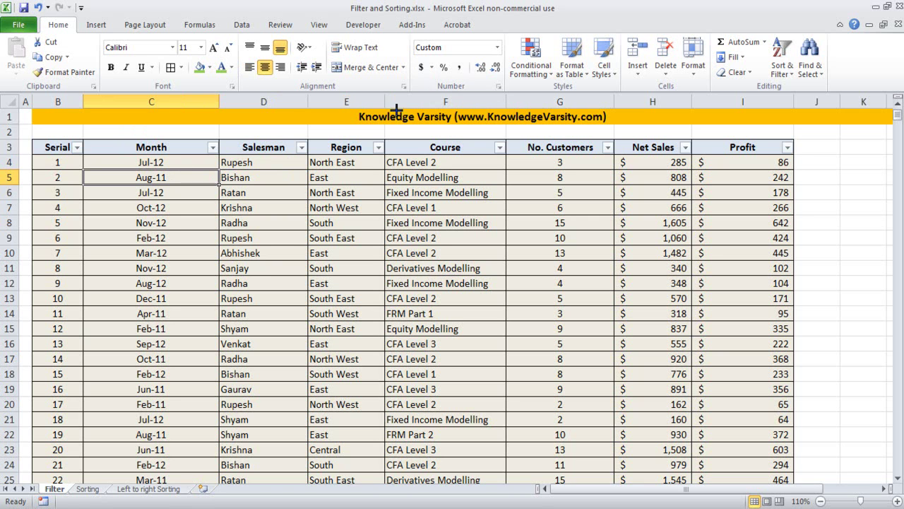
click(212, 147)
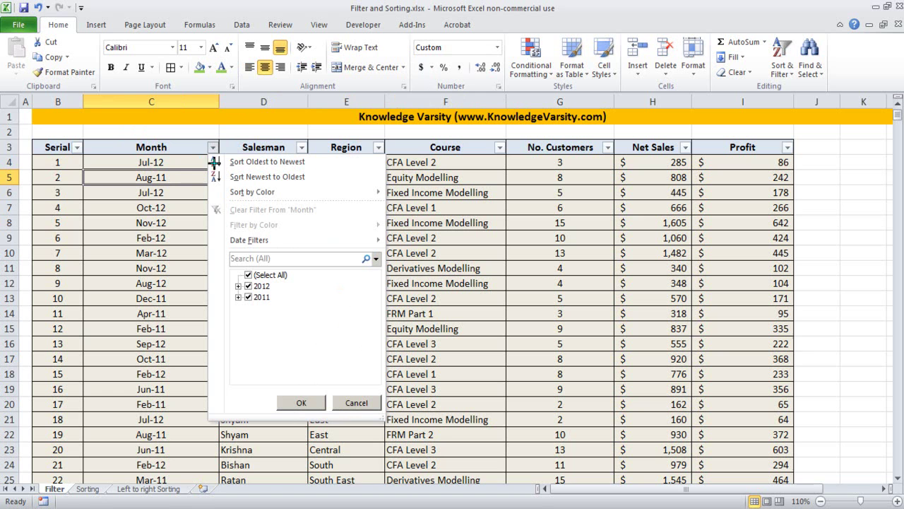
mouse_move(202, 163)
mouse_down()
mouse_move(315, 172)
mouse_move(310, 153)
mouse_move(213, 154)
mouse_up()
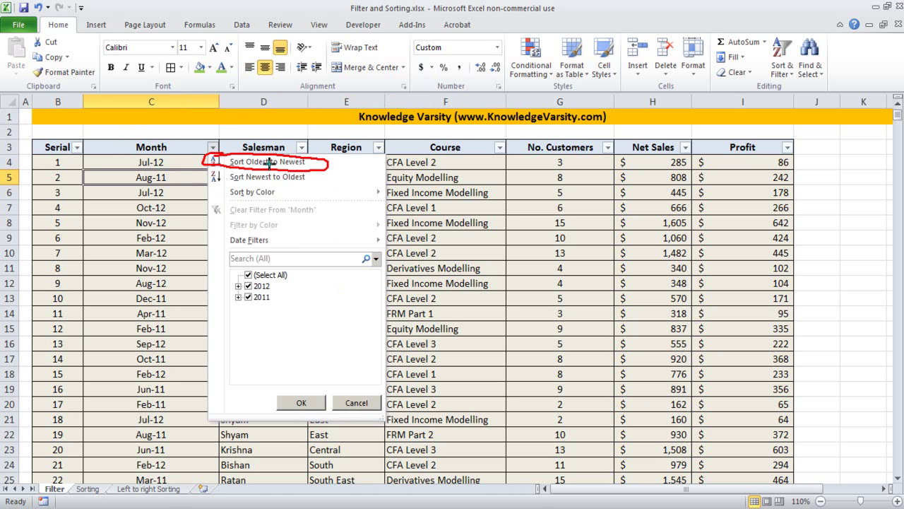
key(e)
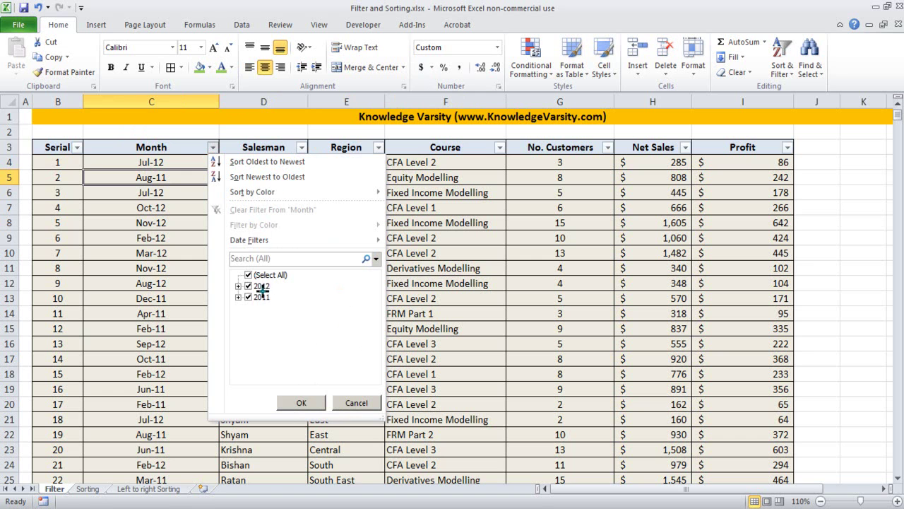
mouse_move(263, 226)
mouse_down()
mouse_move(219, 244)
mouse_move(277, 228)
mouse_move(253, 221)
mouse_up()
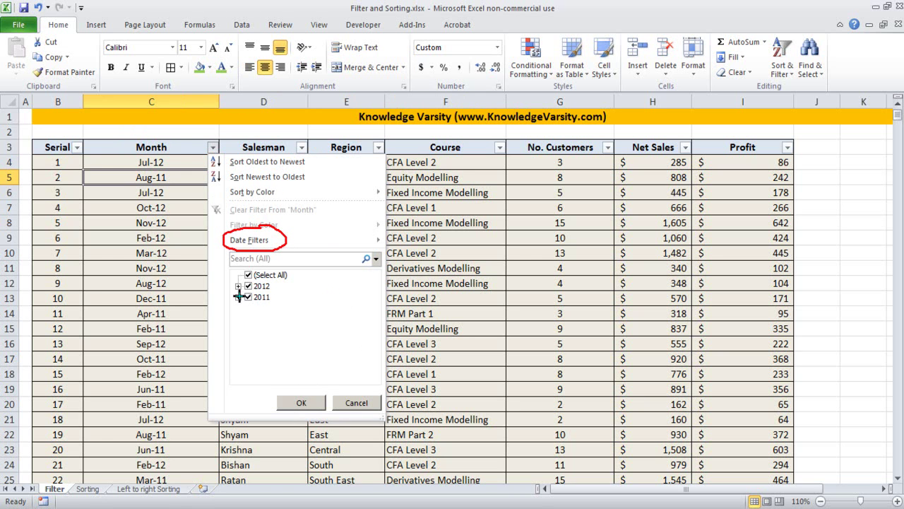
drag(280, 285, 297, 295)
key(Escape)
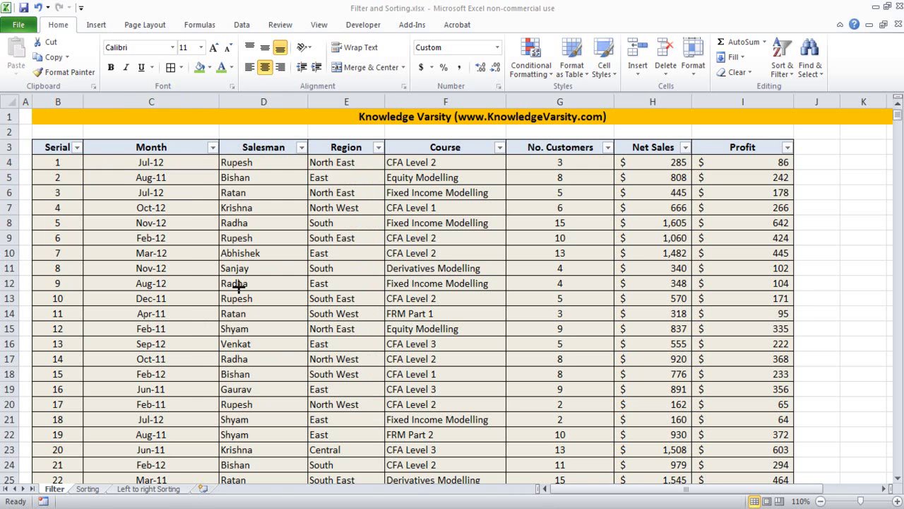
- Reopen the Month filter list and expand 2011 to show its months
click(212, 147)
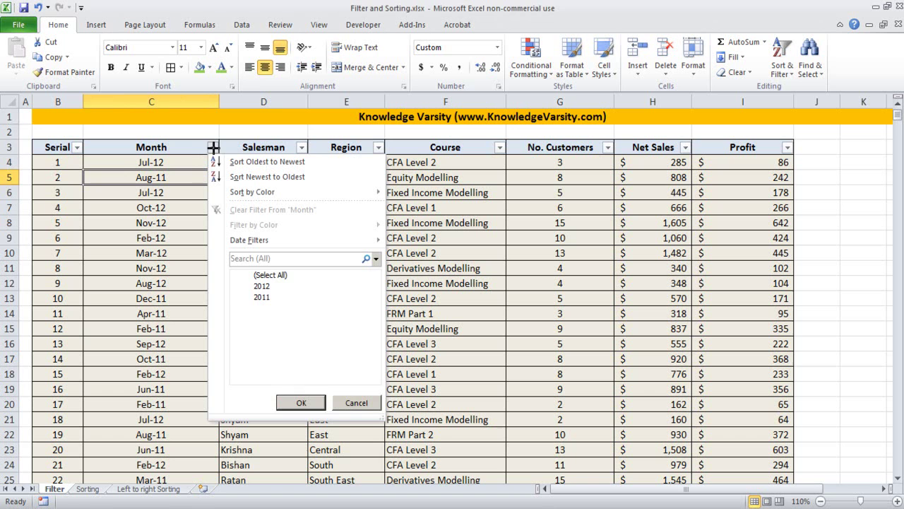
click(237, 297)
scroll(303, 294, up, 1)
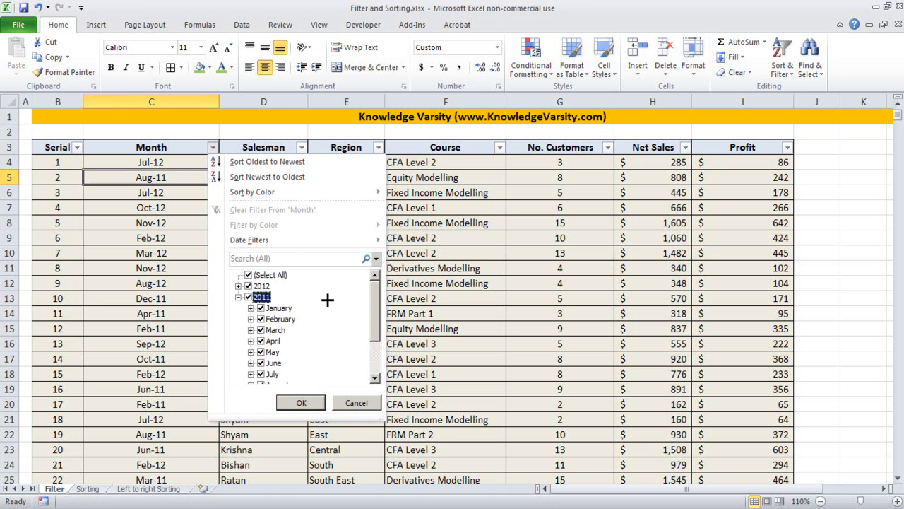
scroll(304, 296, down, 2)
scroll(277, 297, up, 2)
scroll(277, 317, down, 2)
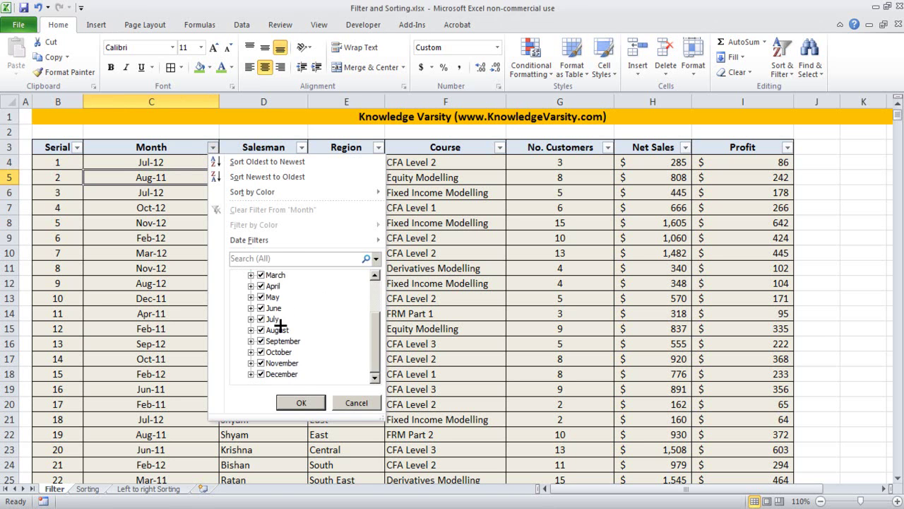
scroll(276, 303, up, 2)
scroll(282, 288, down, 1)
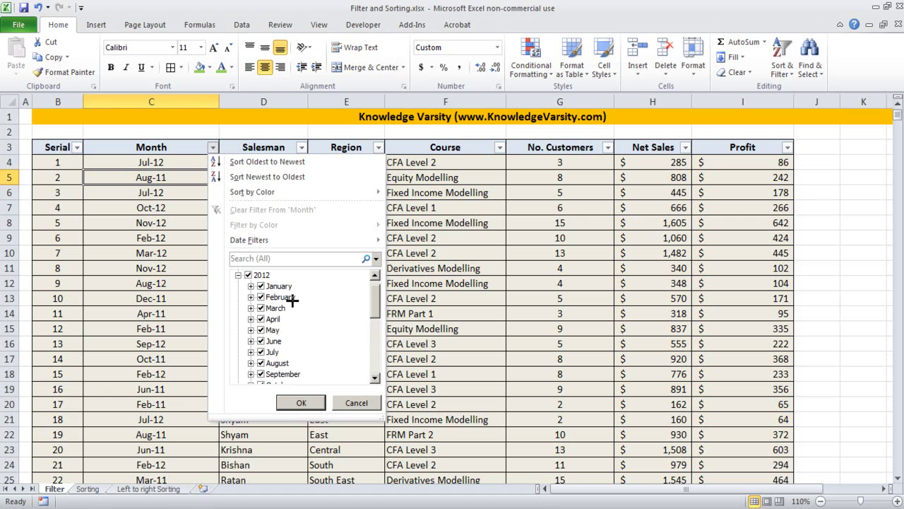
scroll(289, 332, down, 2)
scroll(283, 325, up, 2)
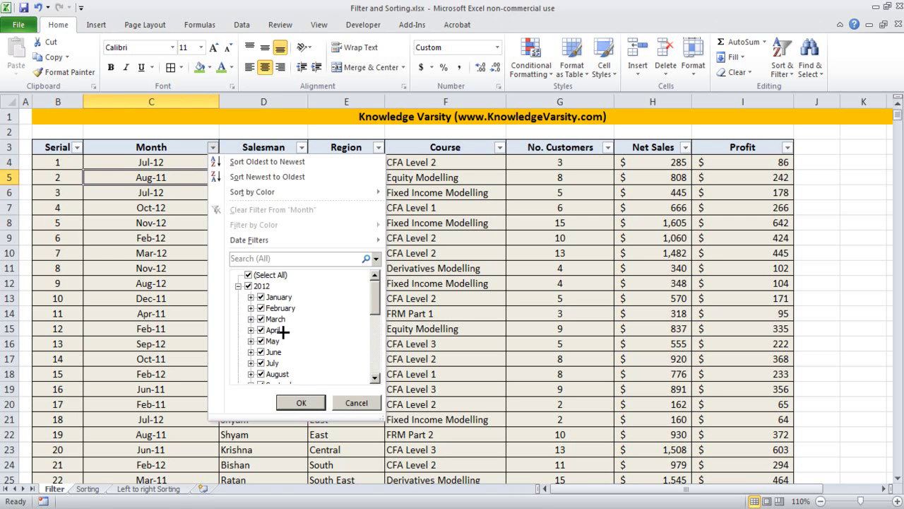
- Exclude 2012 and keep only January, February and March 2011 in the Month filter
click(250, 286)
click(249, 286)
click(238, 286)
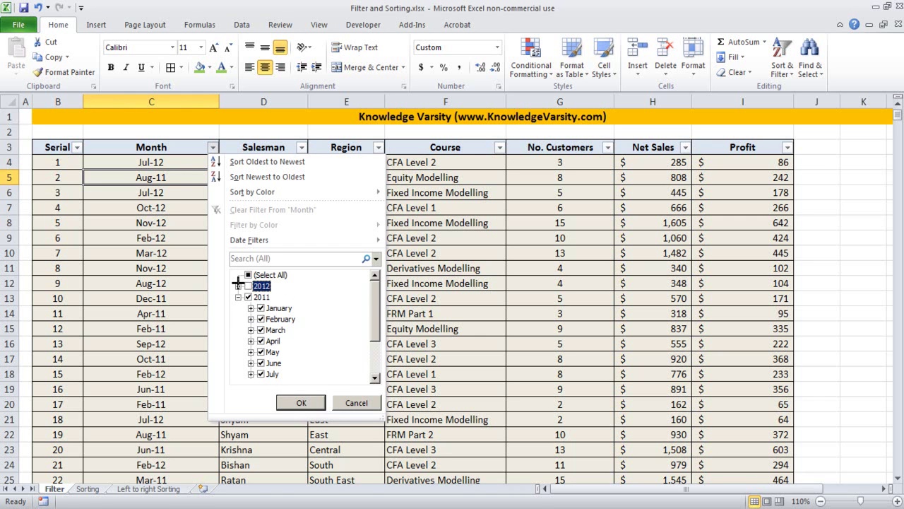
click(248, 296)
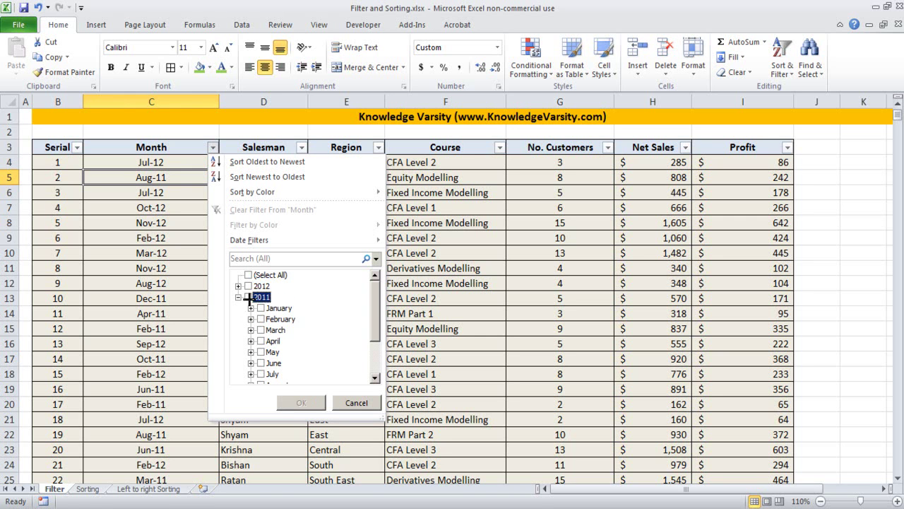
click(260, 308)
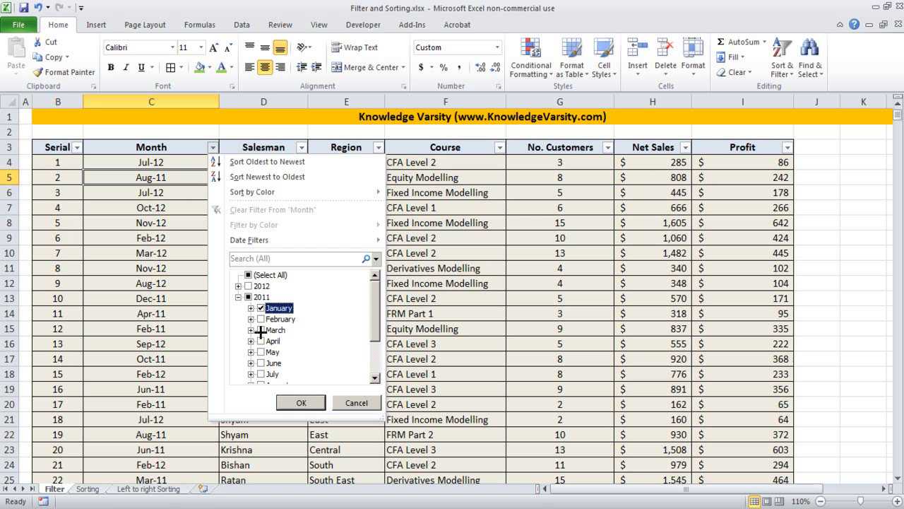
click(261, 329)
click(261, 318)
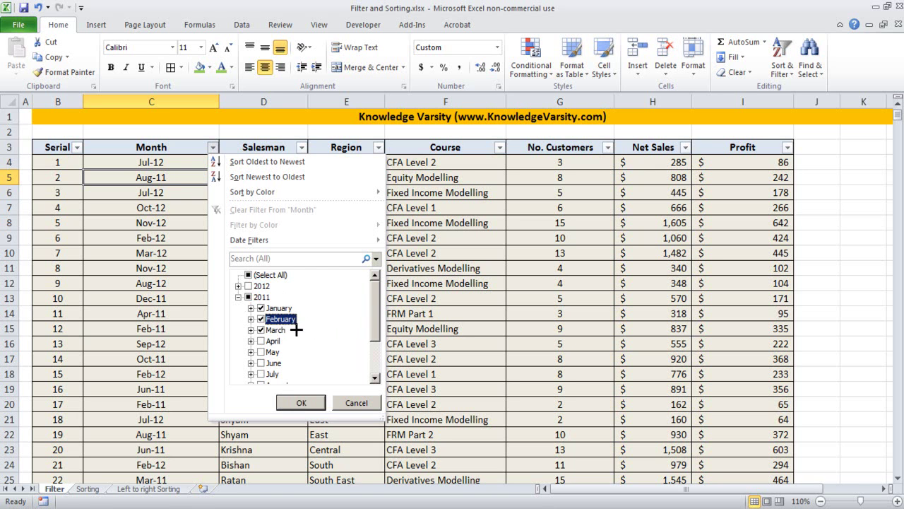
click(294, 401)
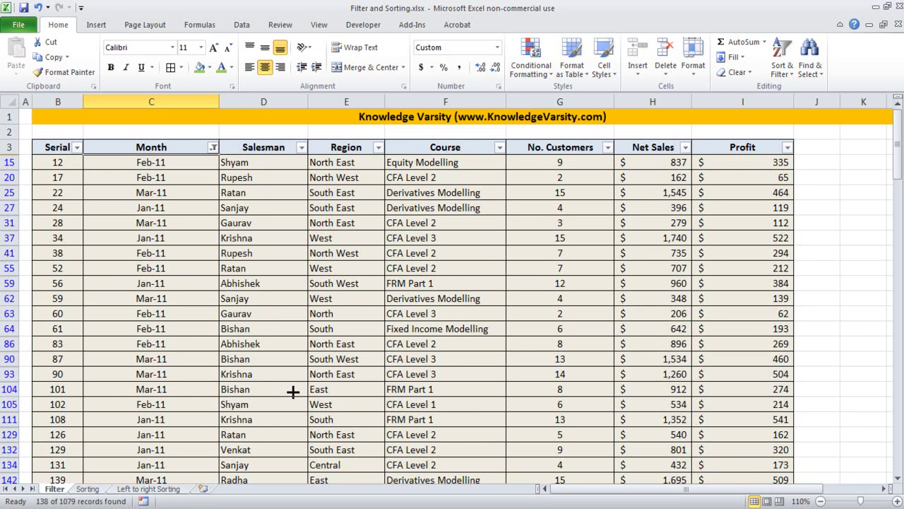
- Browse the filtered Jan-11 to Mar-11 rows, jumping down the data and back to A1
scroll(293, 388, down, 3)
scroll(297, 373, up, 3)
scroll(178, 205, down, 3)
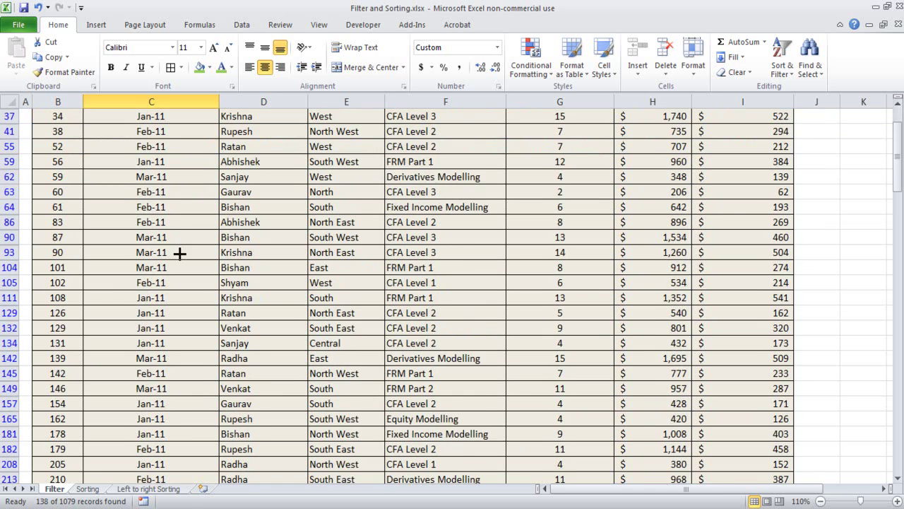
scroll(180, 252, down, 2)
click(174, 267)
key(Page_Down)
key(Page_Down)
key(Page_Down)
key(Page_Down)
key(Page_Down)
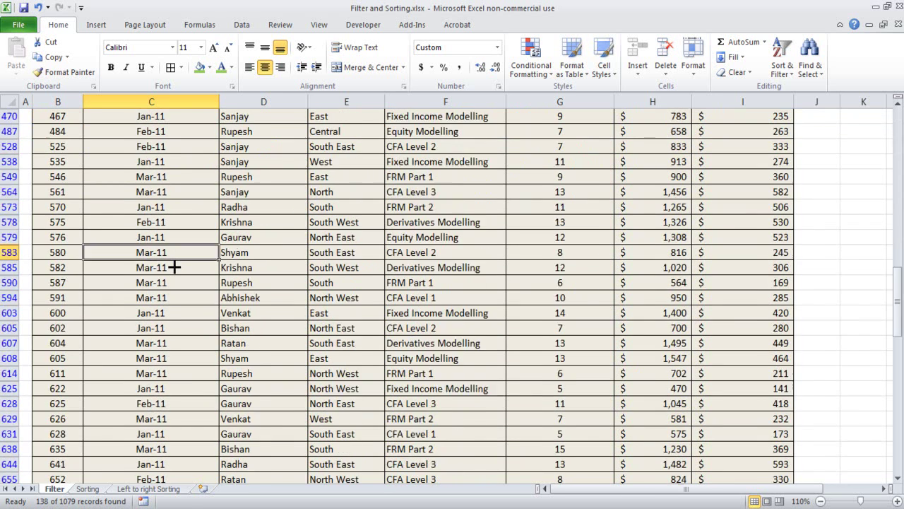
key(Page_Up)
key(Page_Up)
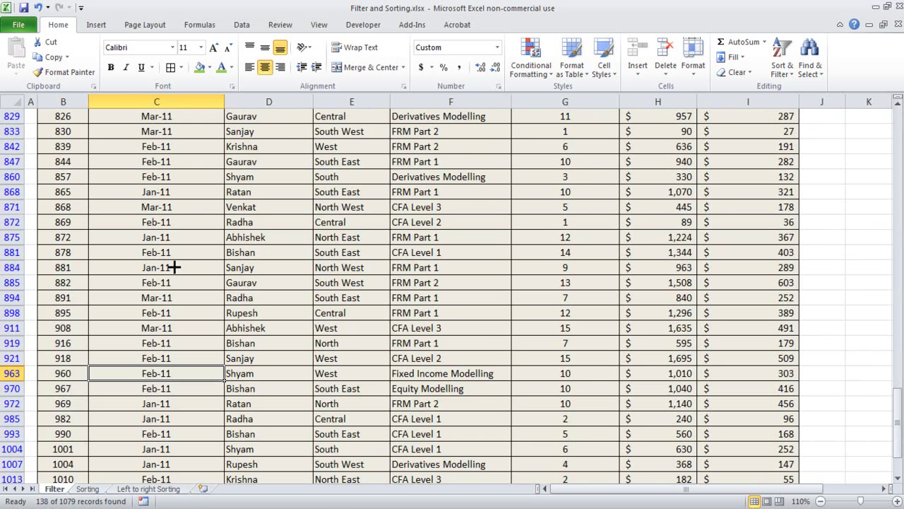
key(ctrl+Home)
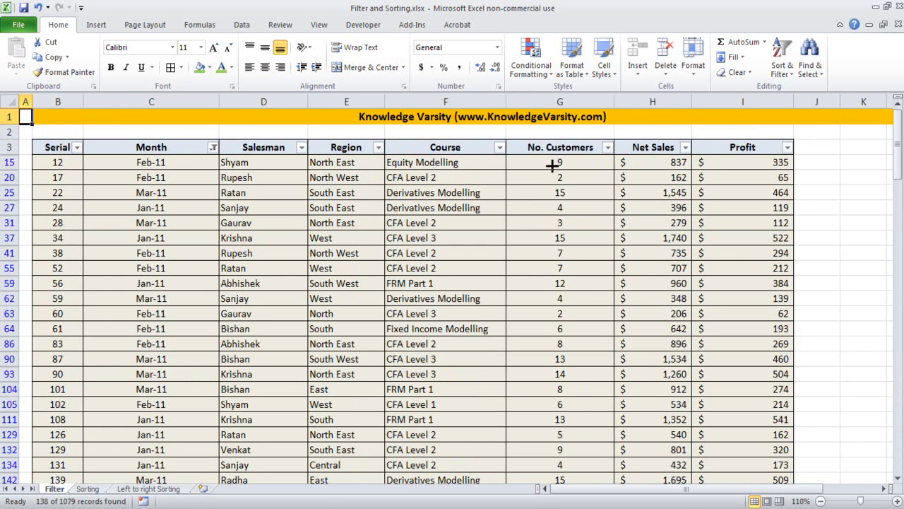
- Filter Course to CFA Level 1 only and select the filtered Month and course cells
click(501, 147)
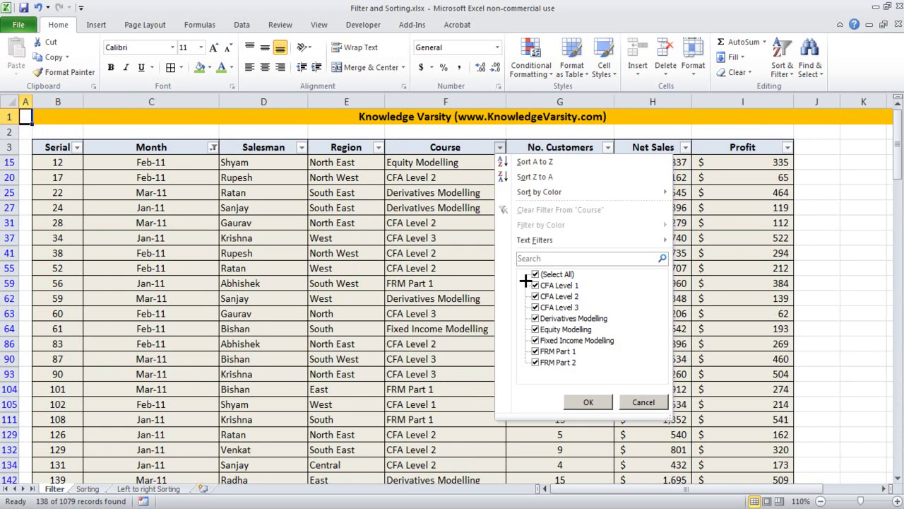
click(535, 274)
click(535, 284)
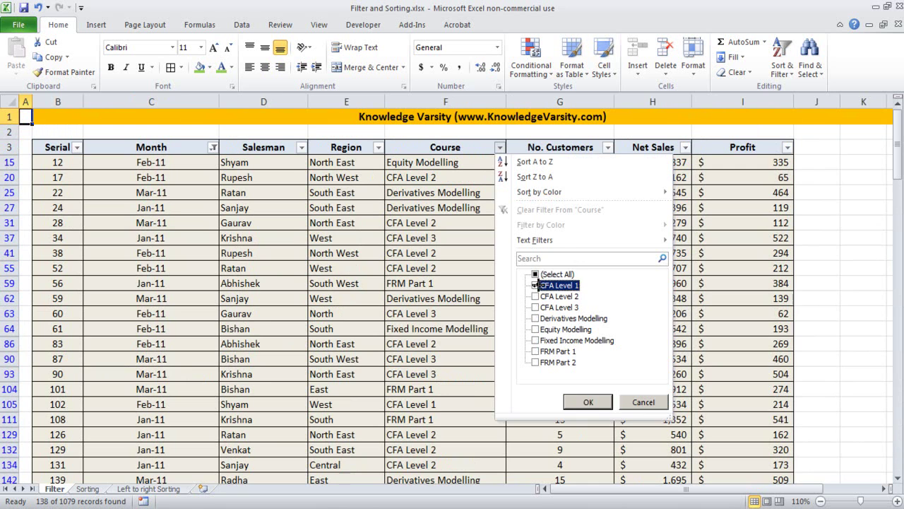
click(593, 407)
drag(190, 148, 186, 306)
drag(497, 164, 481, 307)
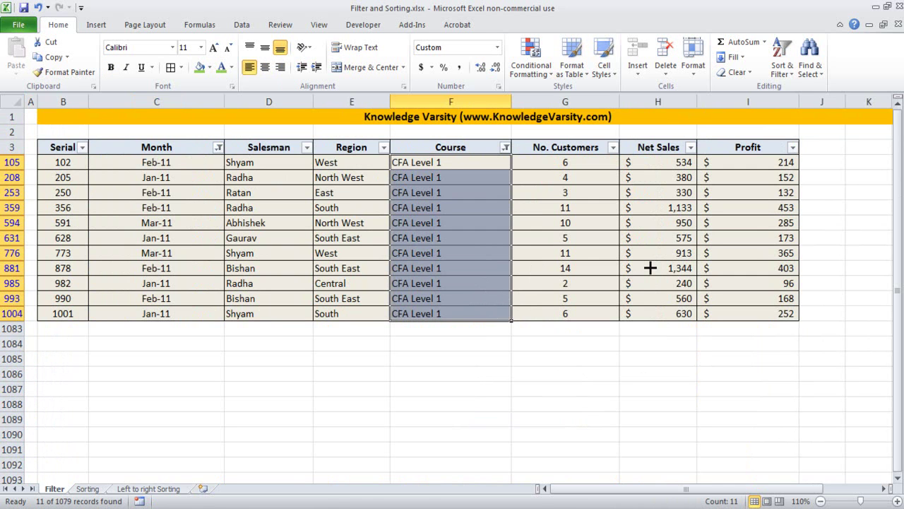
click(337, 344)
drag(173, 148, 195, 320)
click(279, 329)
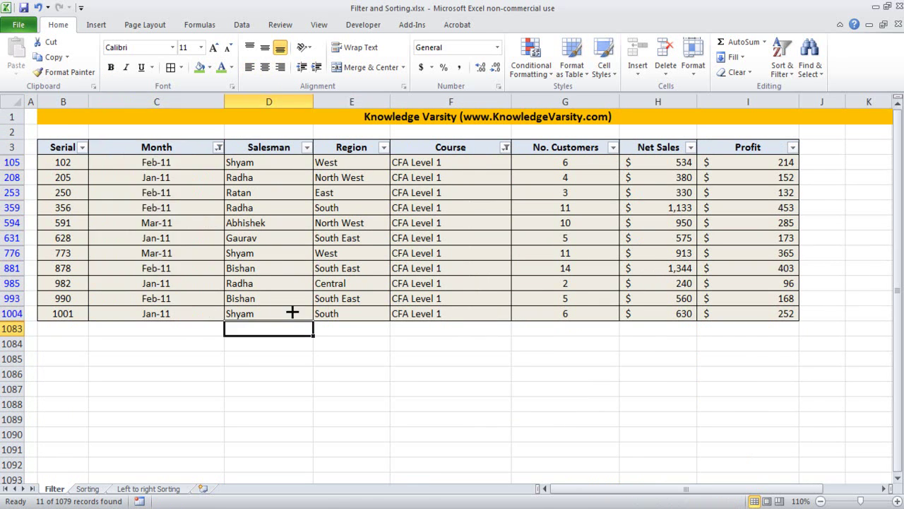
- Clear the filters from both the Course and Month columns
click(218, 147)
click(506, 147)
click(505, 147)
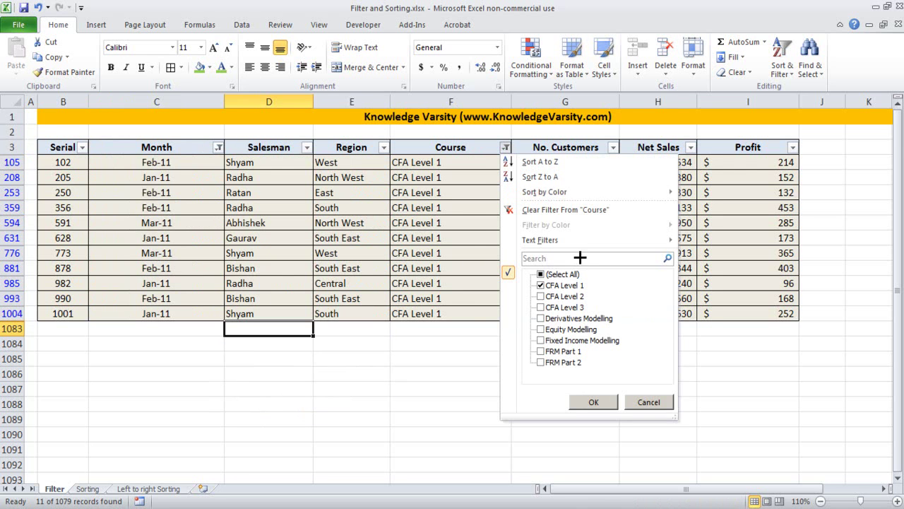
click(588, 210)
click(219, 147)
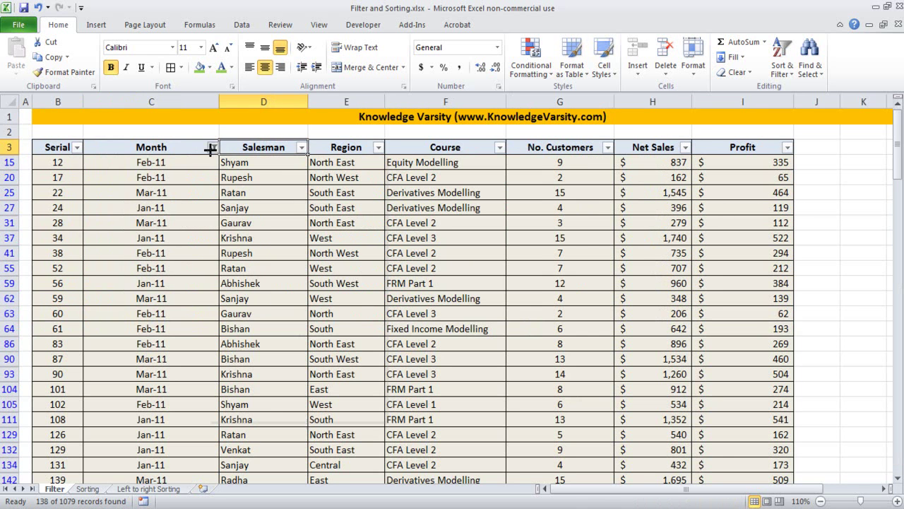
click(212, 147)
click(271, 210)
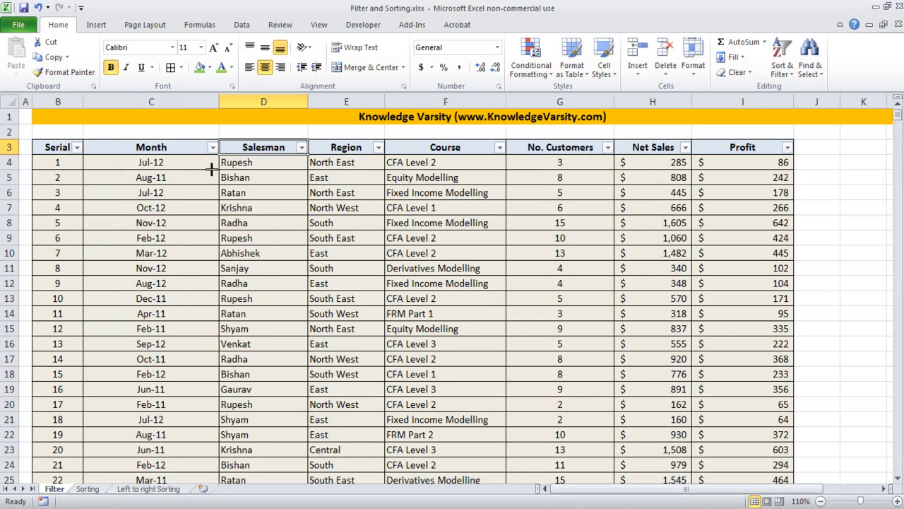
click(212, 147)
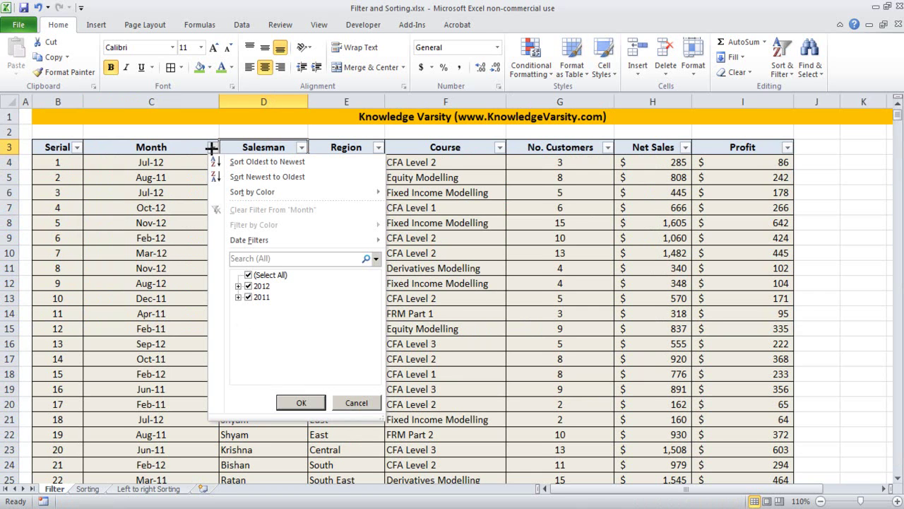
mouse_move(279, 238)
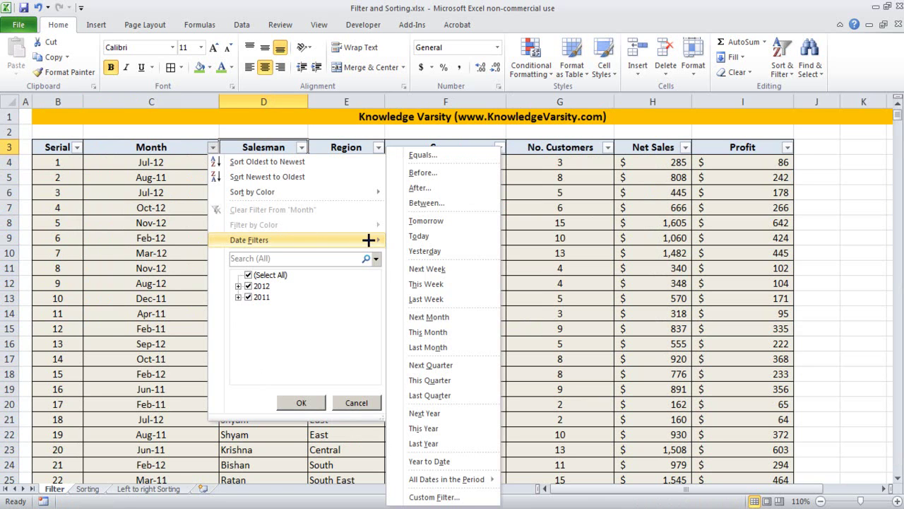
mouse_move(458, 149)
mouse_down()
mouse_move(508, 488)
mouse_move(500, 498)
mouse_up()
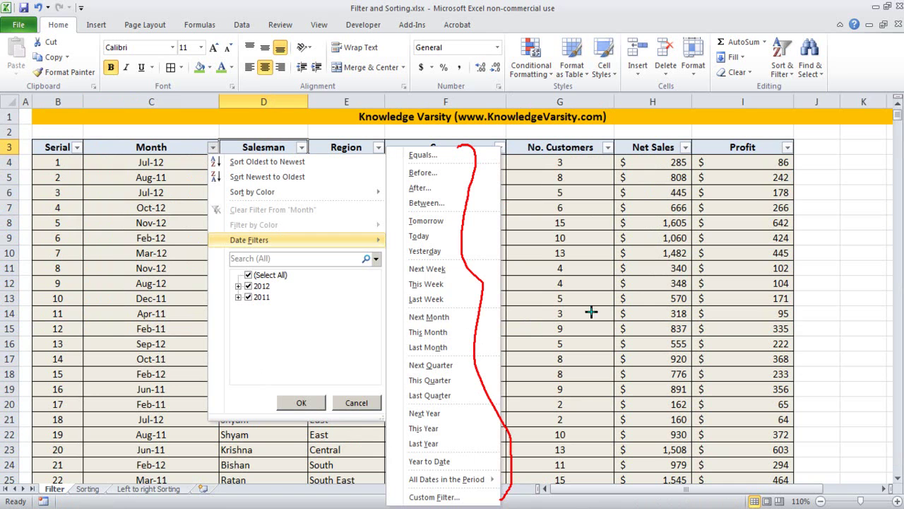
mouse_move(441, 169)
mouse_down()
mouse_move(463, 167)
mouse_move(449, 192)
mouse_move(459, 183)
mouse_move(467, 196)
mouse_up()
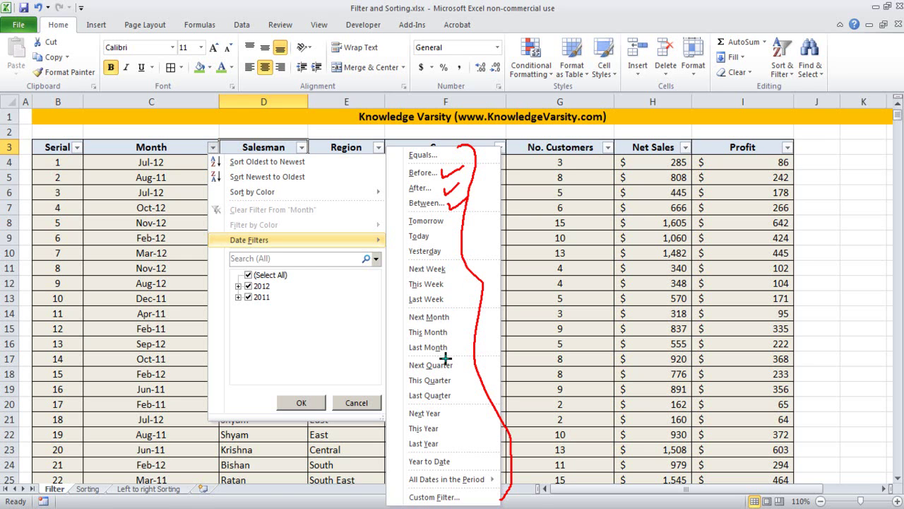
mouse_move(453, 361)
mouse_down()
mouse_move(394, 347)
mouse_move(459, 341)
mouse_move(441, 358)
mouse_up()
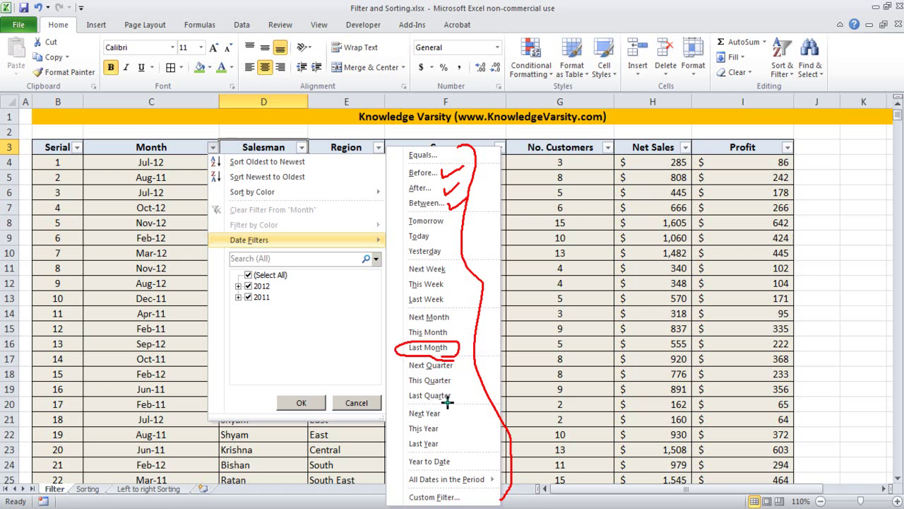
mouse_move(447, 401)
mouse_down()
mouse_move(395, 397)
mouse_move(457, 393)
mouse_move(402, 400)
mouse_up()
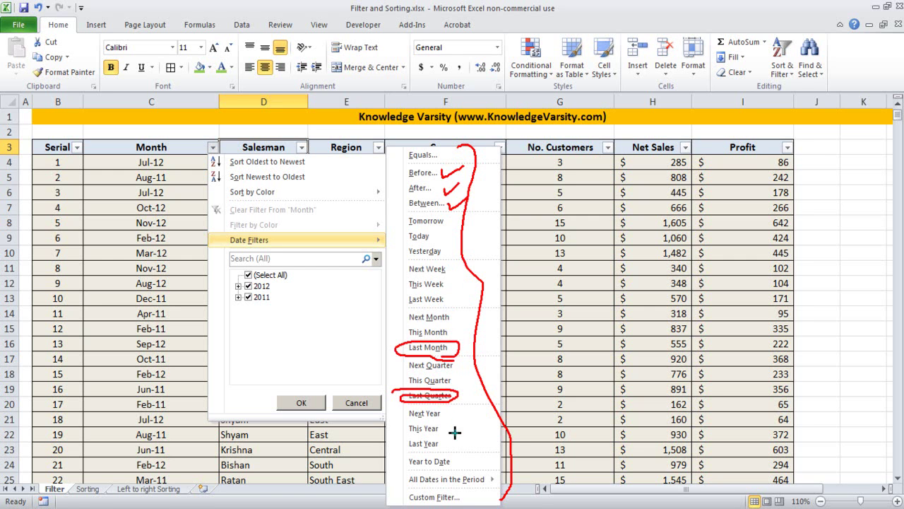
key(e)
drag(458, 460, 481, 453)
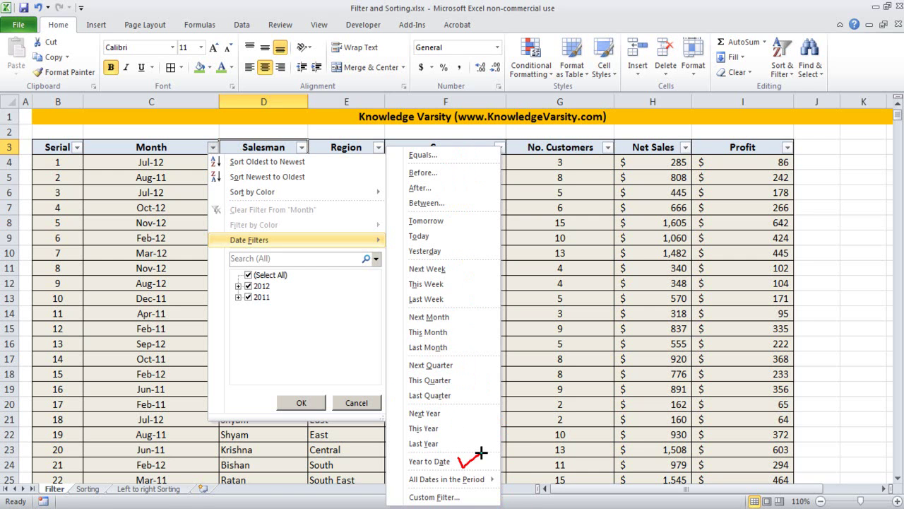
drag(454, 487, 492, 485)
mouse_move(441, 445)
mouse_down()
mouse_move(466, 437)
mouse_move(469, 411)
mouse_move(468, 424)
mouse_up()
drag(470, 500, 493, 492)
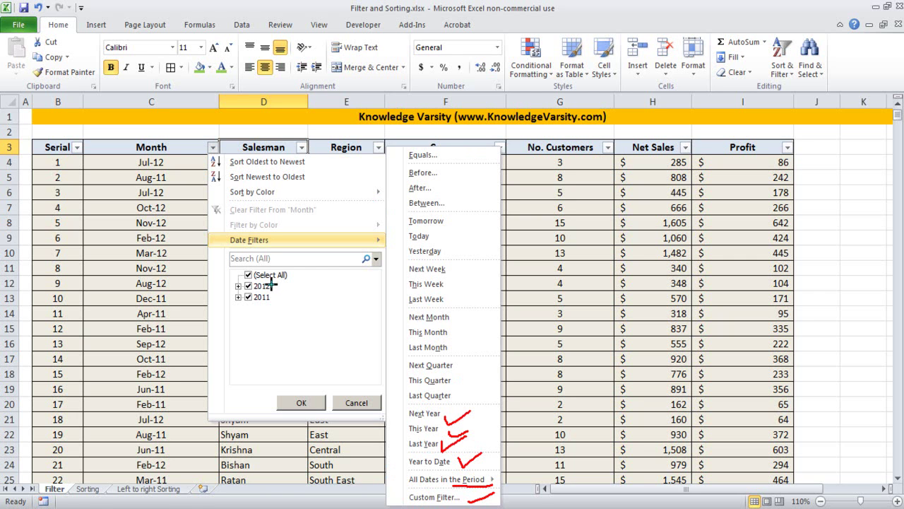
drag(275, 284, 293, 279)
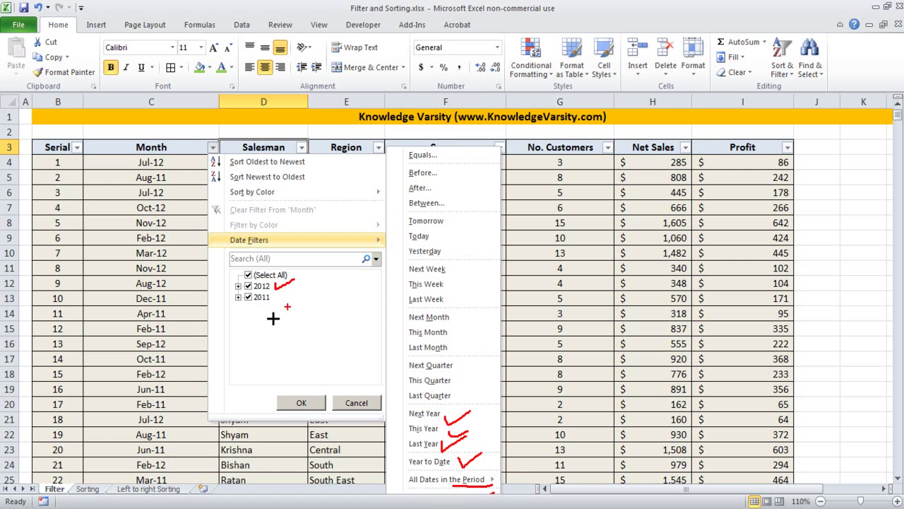
key(Escape)
- Apply the Last Year date filter to Month and check the filtered 2012 dates
click(210, 147)
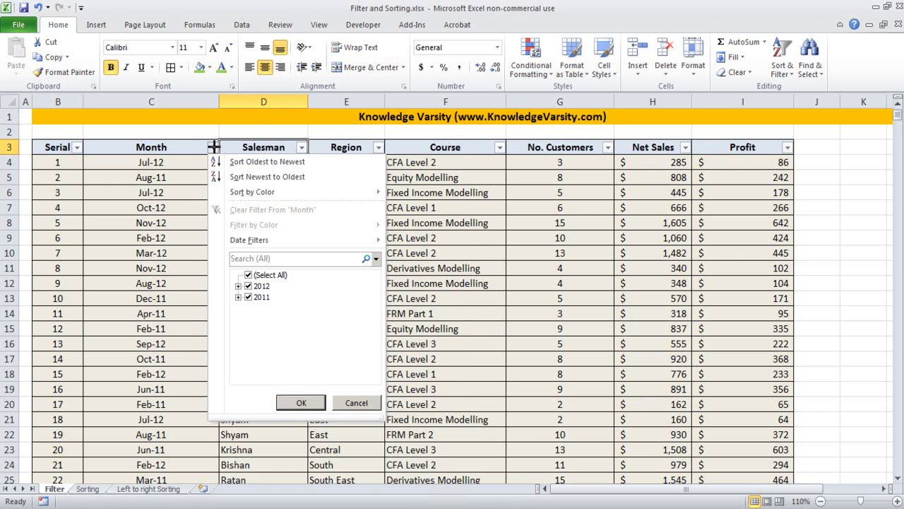
mouse_move(344, 237)
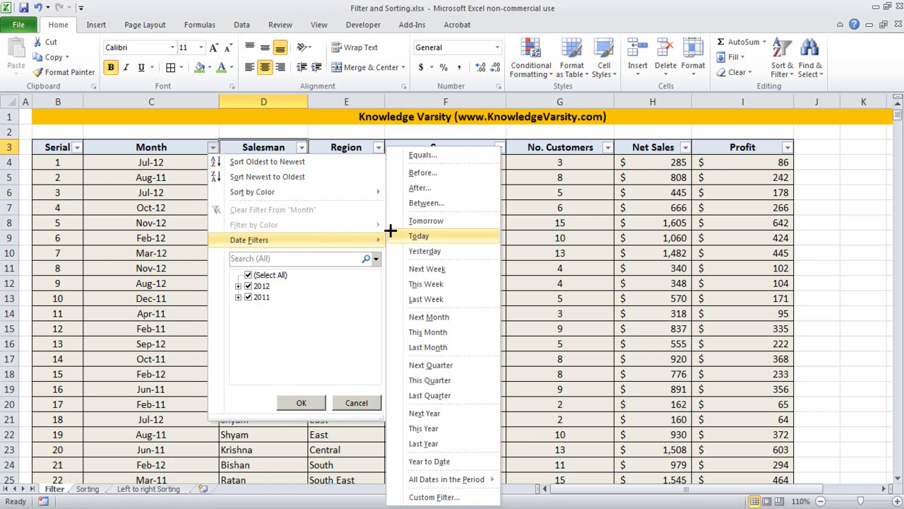
click(417, 439)
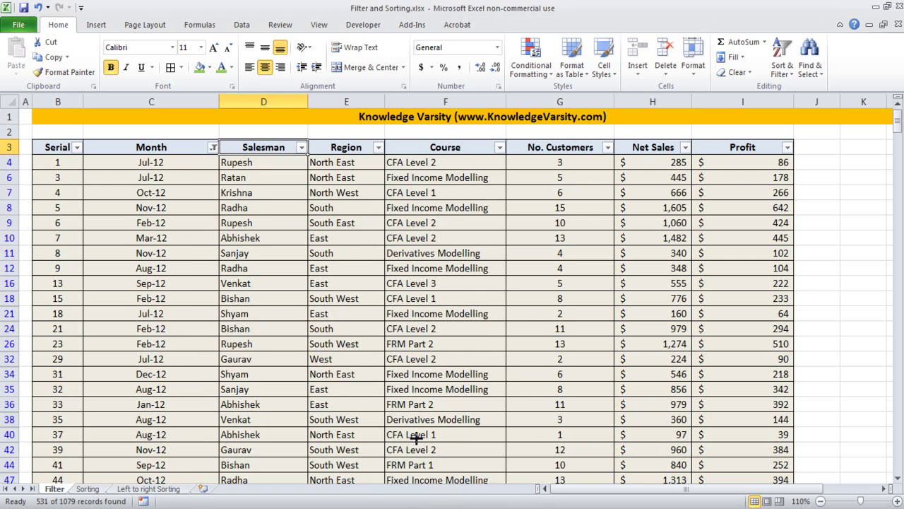
click(170, 193)
click(156, 164)
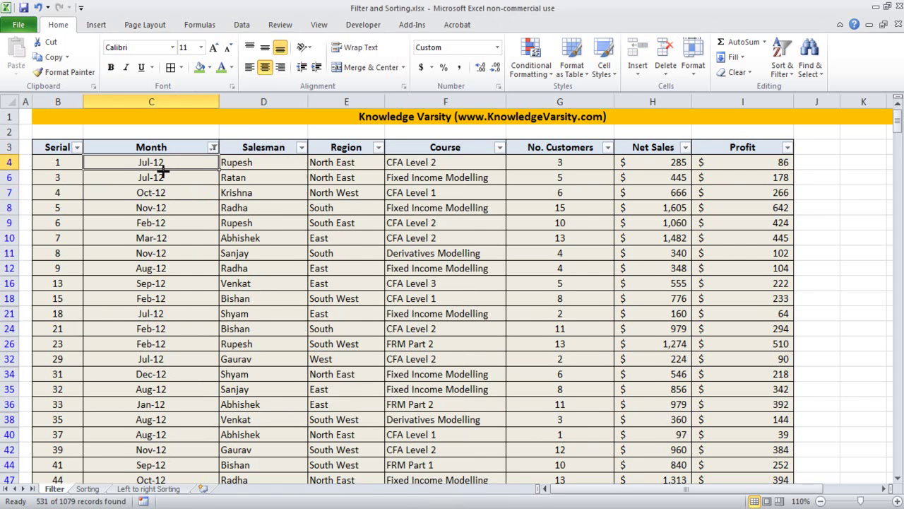
scroll(127, 314, down, 20)
click(151, 297)
- Move to the end of the 531 filtered rows and back to the top of the sheet
key(Down)
key(Down)
key(Down)
key(Down)
key(Down)
key(Down)
key(Down)
key(Down)
key(Down)
key(Down)
key(Down)
key(Down)
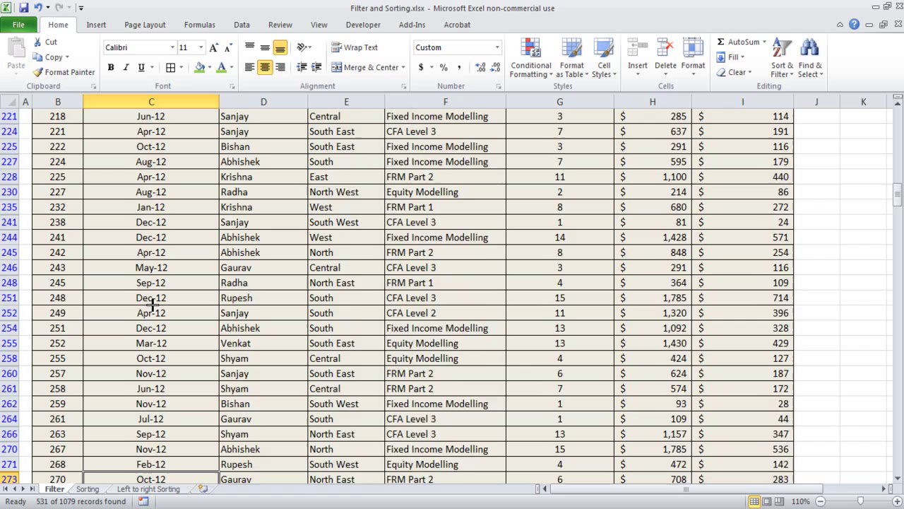
key(Down)
key(Down)
key(Down)
key(Down)
key(Down)
key(Down)
key(Down)
key(Down)
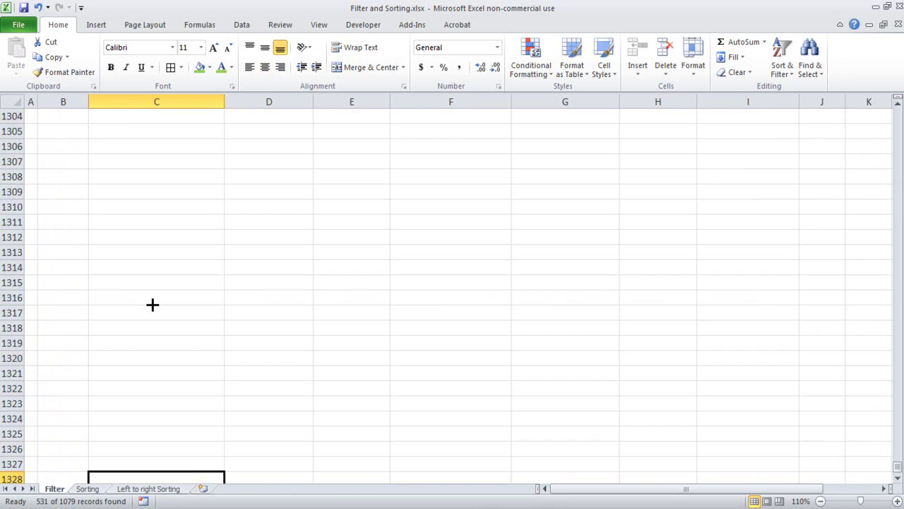
key(Up)
key(Up)
key(Up)
key(Up)
key(Up)
key(Up)
key(Up)
key(Up)
key(Up)
key(Up)
key(Up)
key(Up)
key(Page_Up)
key(Page_Up)
key(Page_Up)
key(Page_Up)
key(Page_Up)
key(Page_Up)
key(Page_Up)
key(Page_Up)
key(Page_Up)
key(Page_Up)
key(Page_Up)
key(Page_Up)
key(Page_Up)
key(Page_Up)
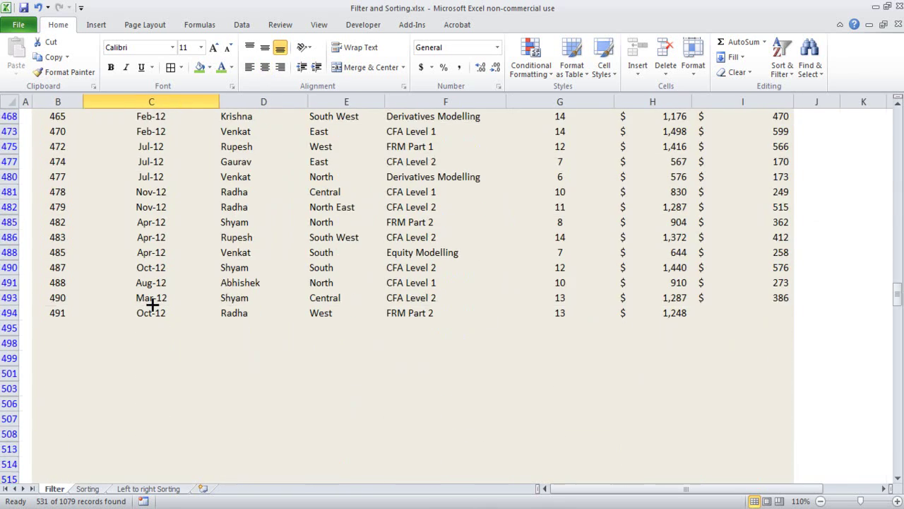
key(ctrl+Home)
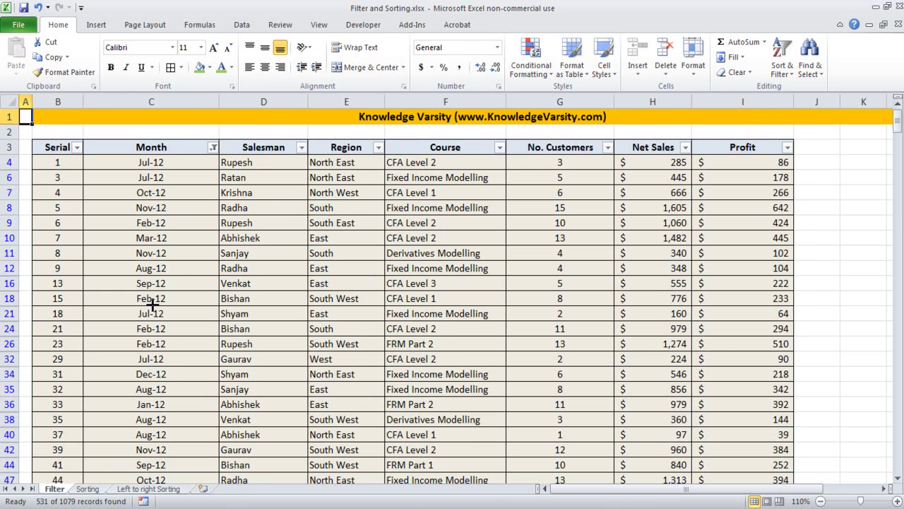
click(213, 147)
- Remove the Last Year filter and start a Between date filter on Month
mouse_move(306, 245)
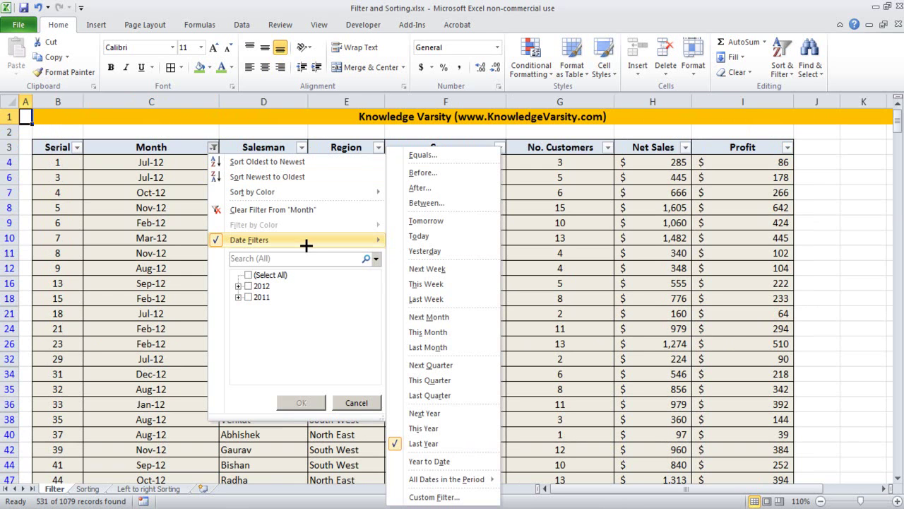
click(292, 210)
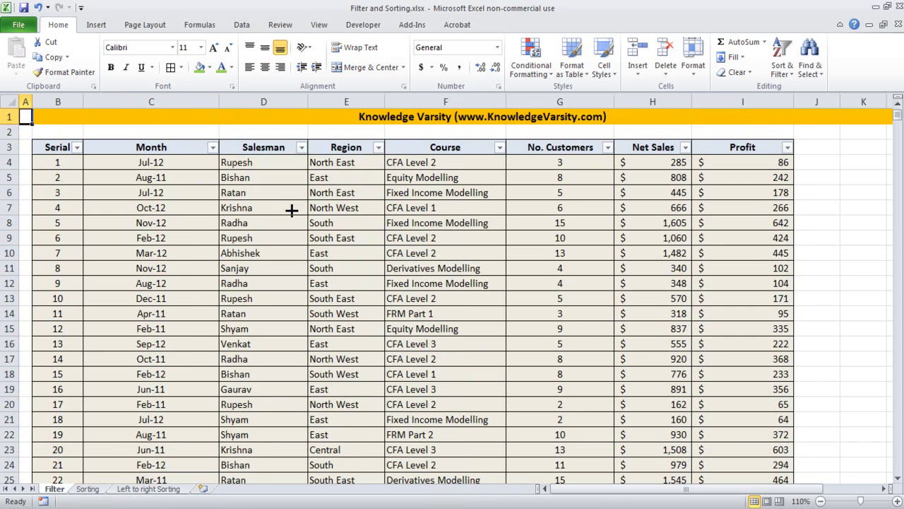
click(212, 148)
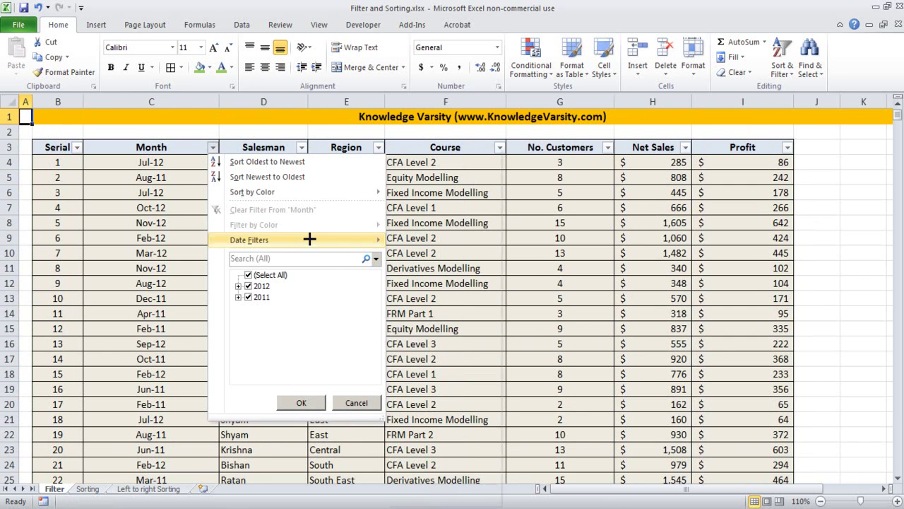
mouse_move(311, 240)
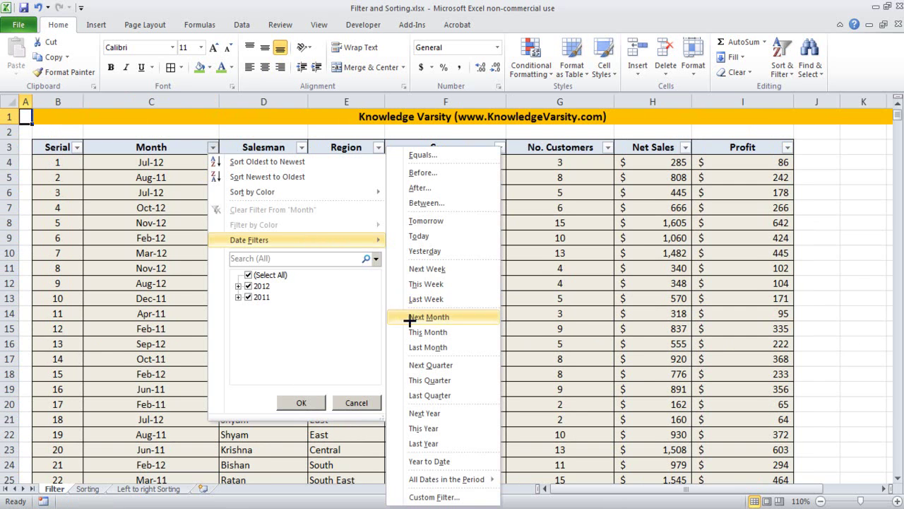
click(440, 203)
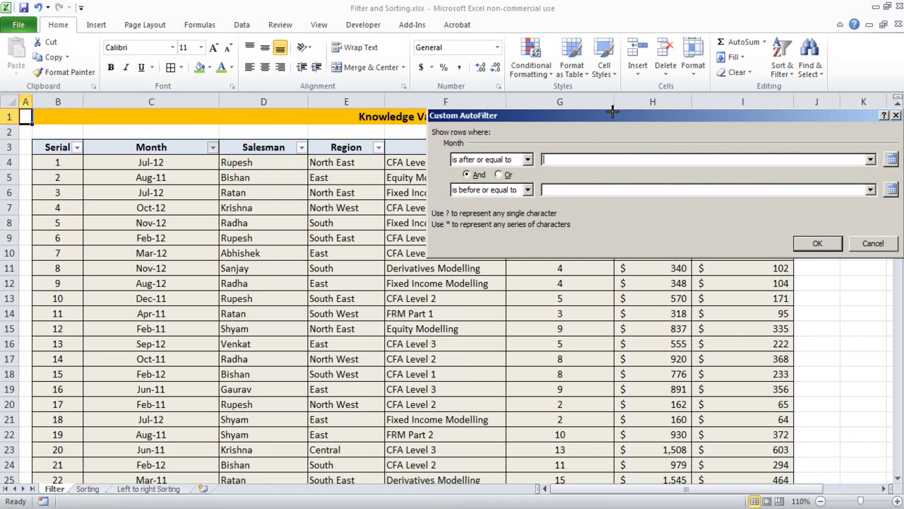
- Set the Between range from 10/1/2011 to a November 30 end date
drag(556, 59, 450, 163)
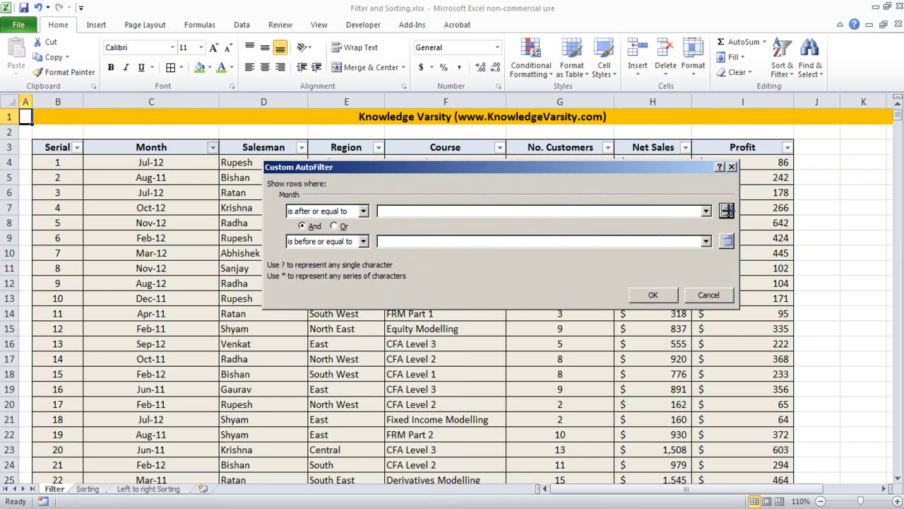
click(727, 211)
drag(618, 225, 621, 226)
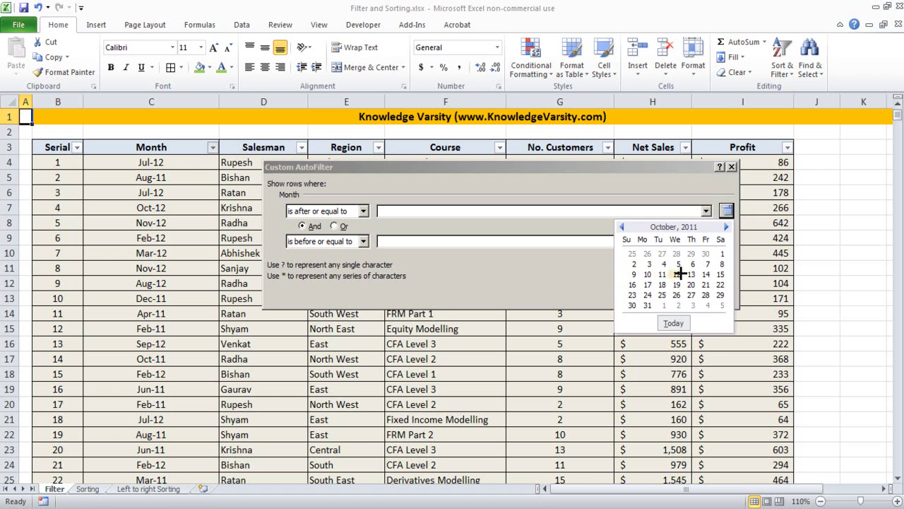
click(722, 253)
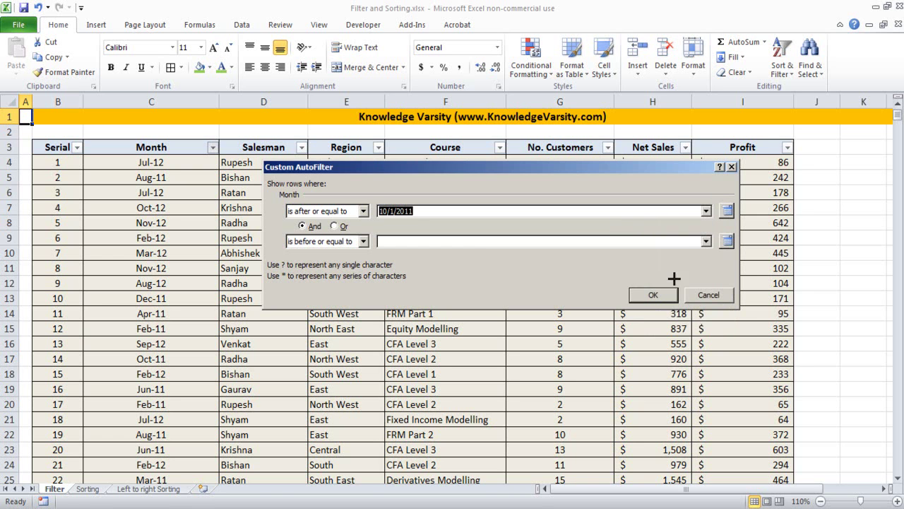
click(727, 241)
click(726, 256)
click(727, 257)
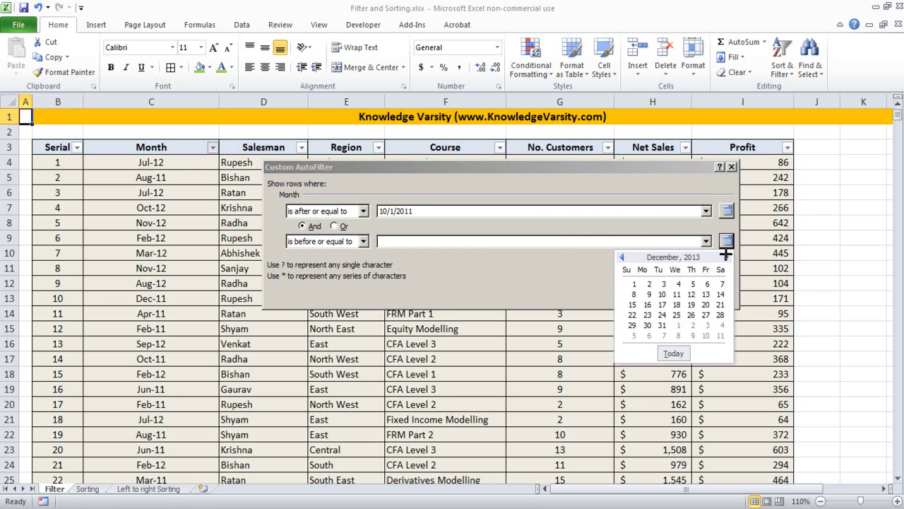
click(622, 256)
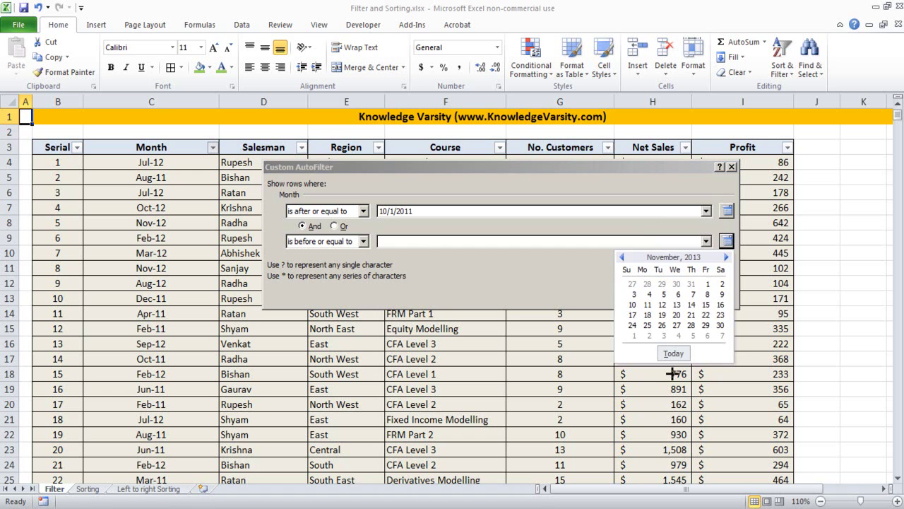
click(718, 327)
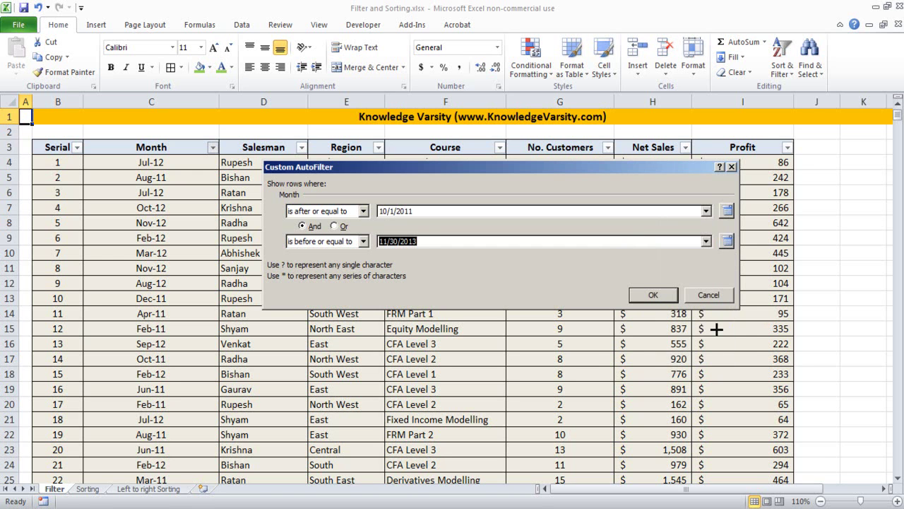
click(481, 241)
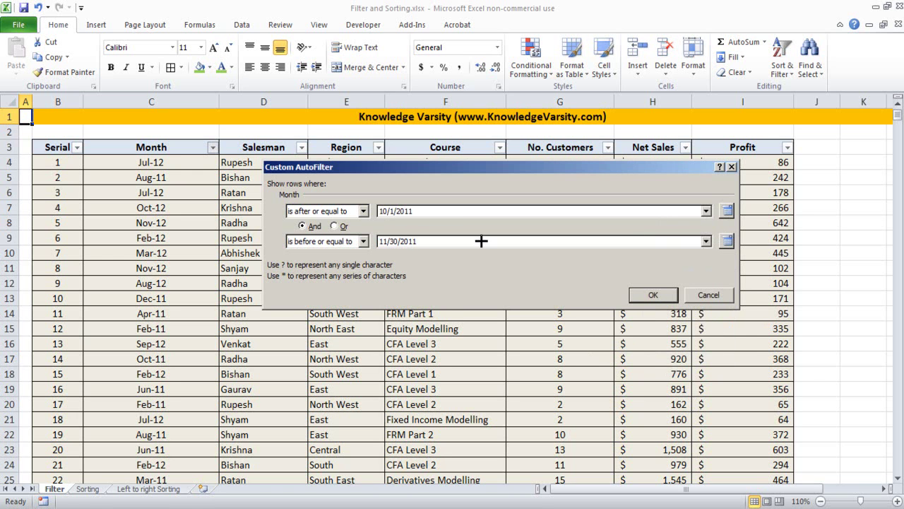
click(645, 295)
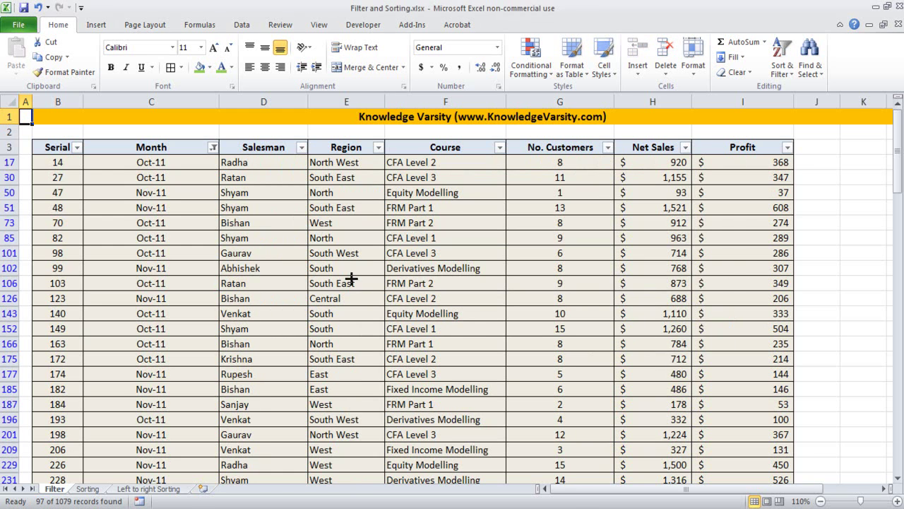
drag(169, 329, 162, 464)
click(162, 169)
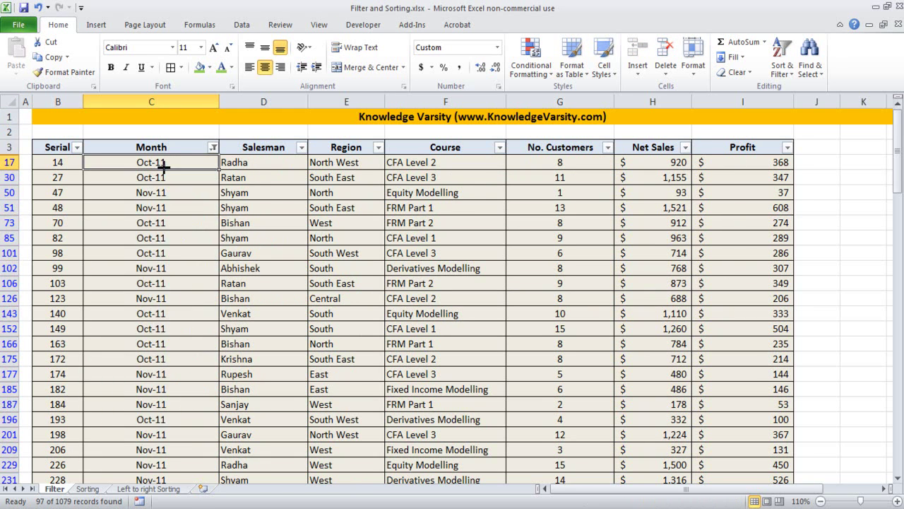
scroll(155, 272, down, 3)
scroll(162, 278, down, 19)
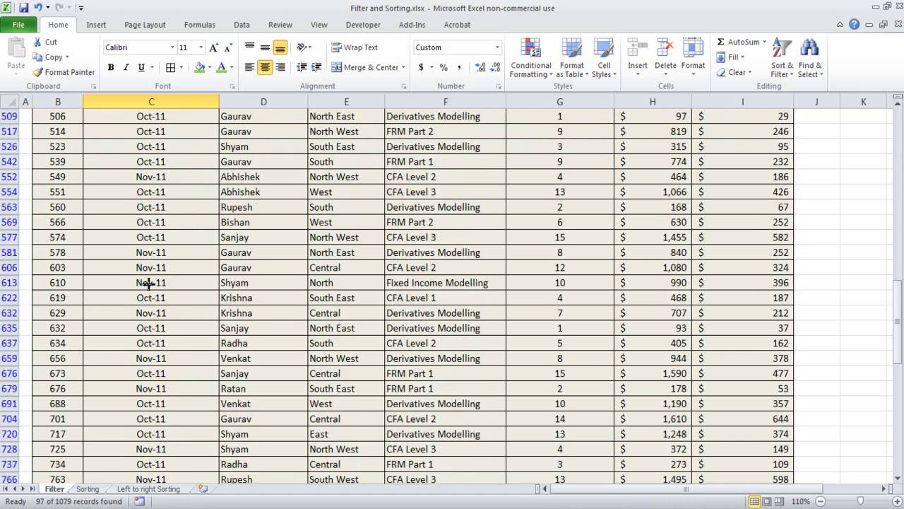
scroll(147, 282, down, 8)
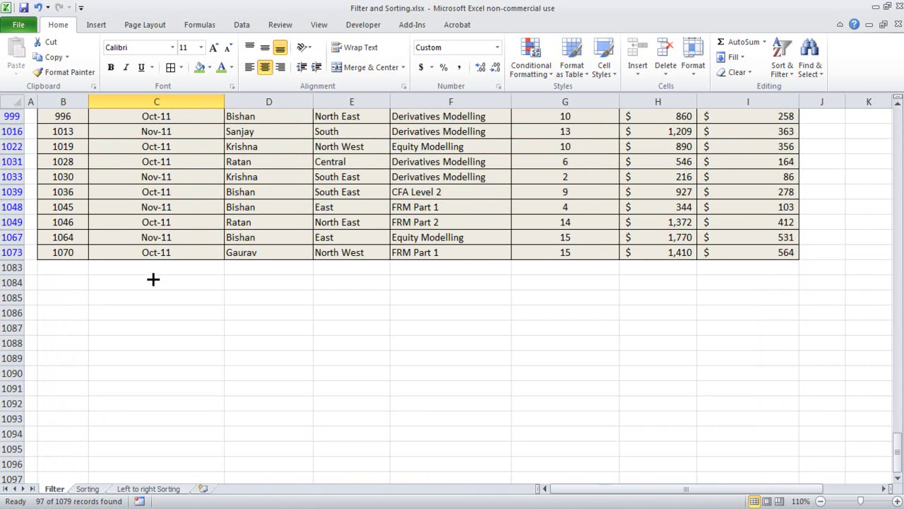
click(152, 252)
key(ctrl+Home)
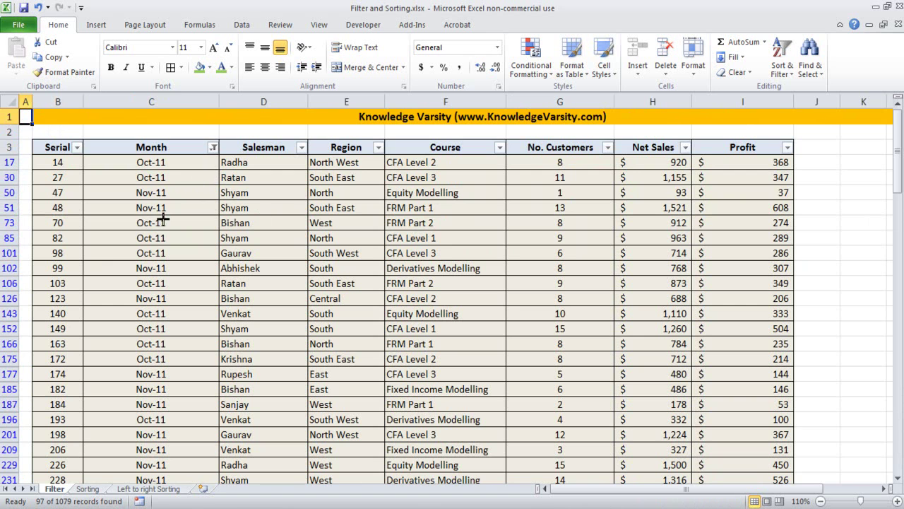
- Clear the Month filter and replace it with an 'is before 10/1/2011' date filter
click(212, 147)
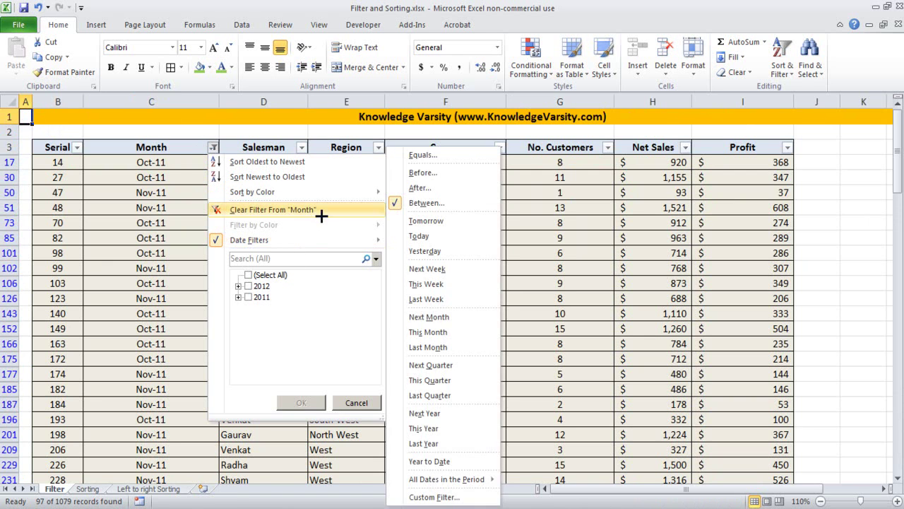
click(311, 210)
click(213, 147)
mouse_move(268, 241)
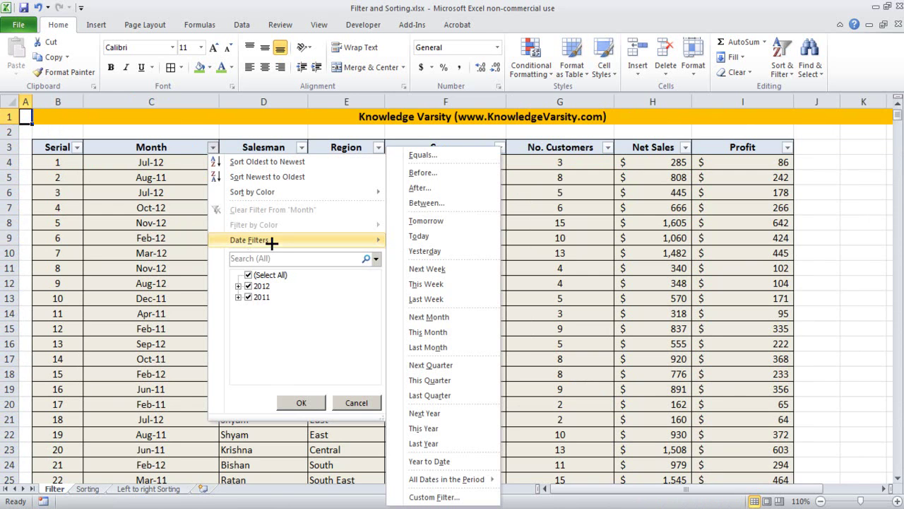
click(432, 173)
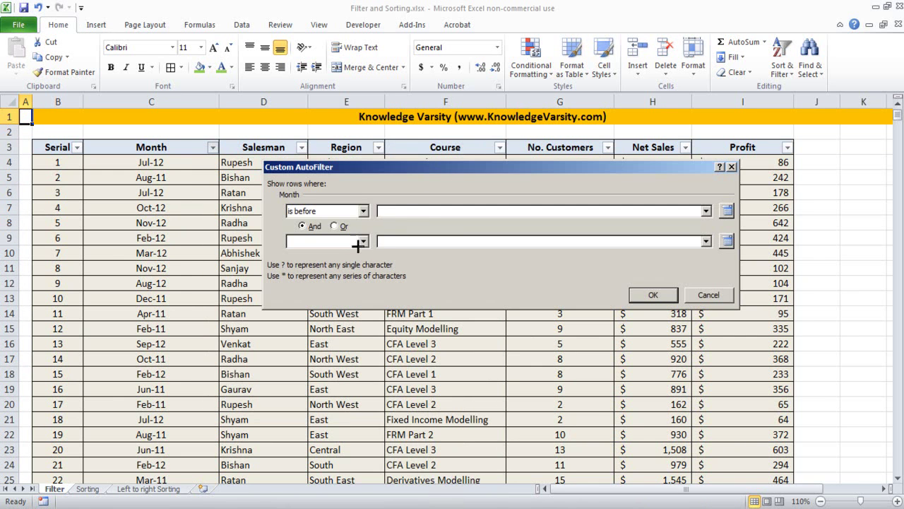
click(726, 210)
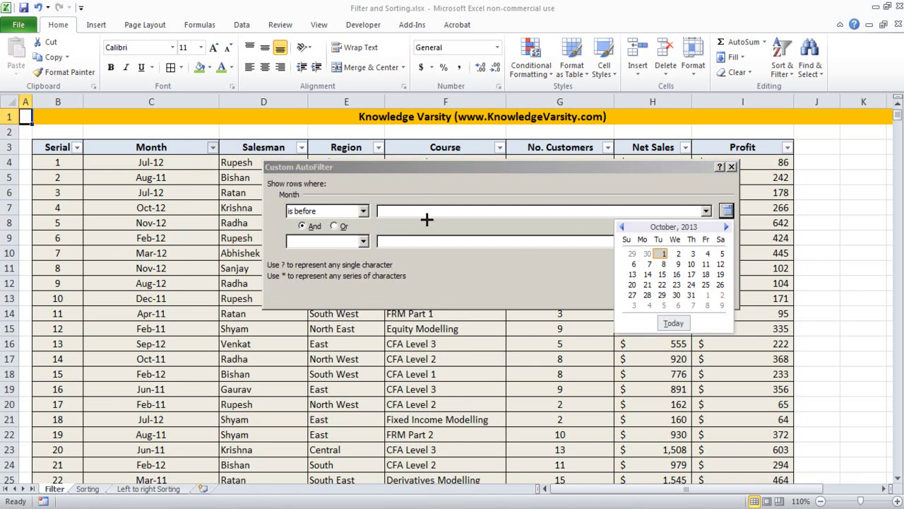
click(663, 253)
click(507, 207)
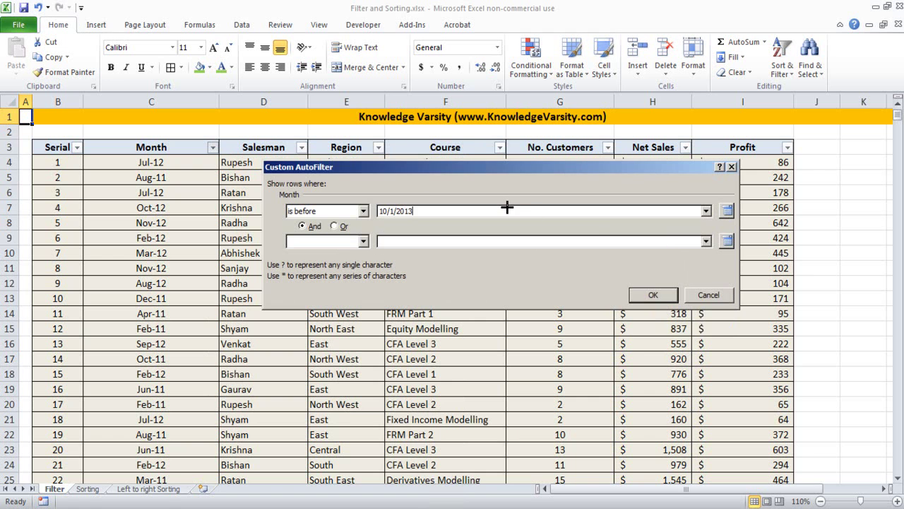
click(653, 295)
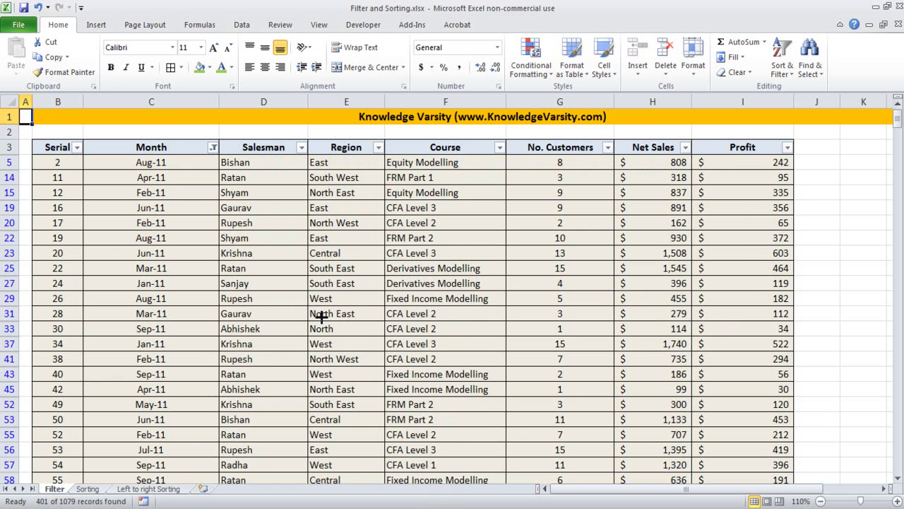
click(195, 163)
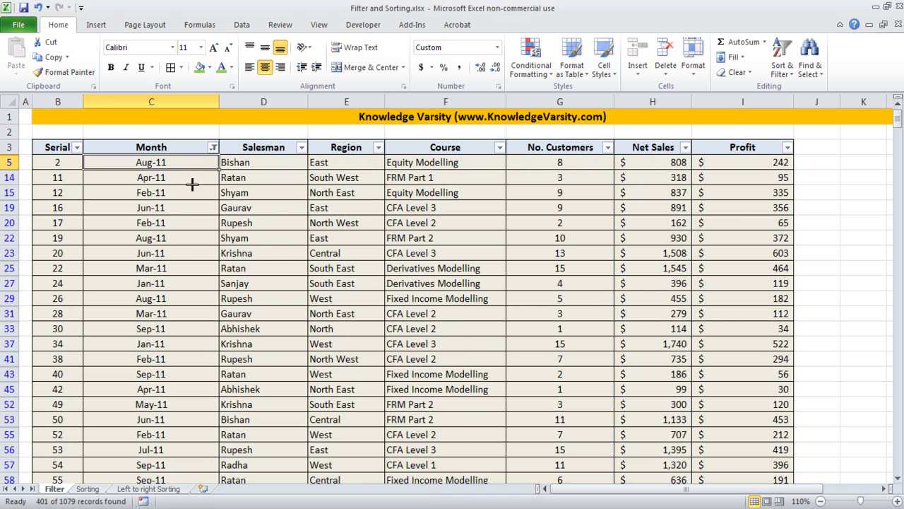
- Apply an 'is after 10/1/2011' date filter to Month and scroll the 625 results
click(213, 147)
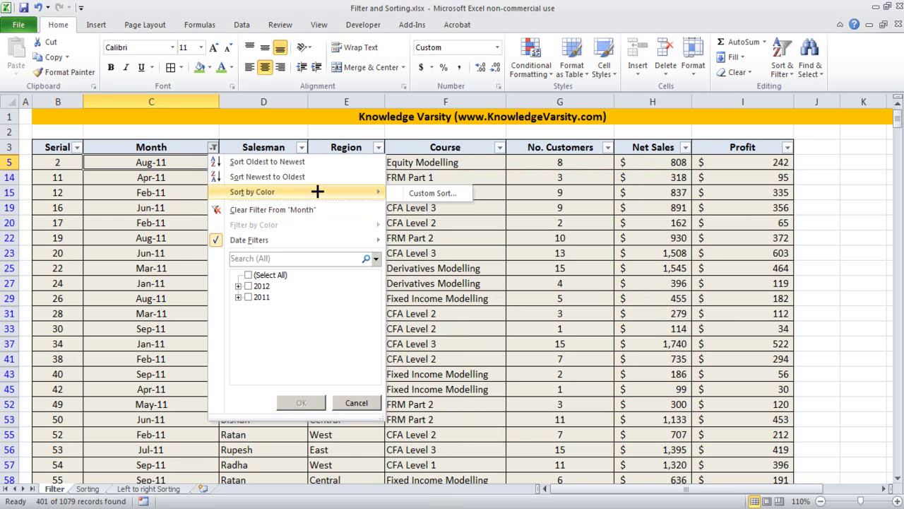
mouse_move(325, 238)
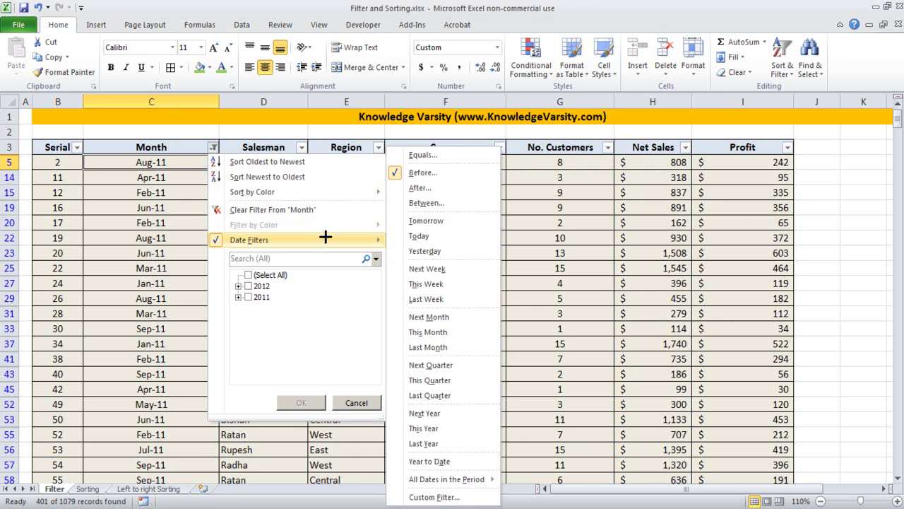
click(438, 190)
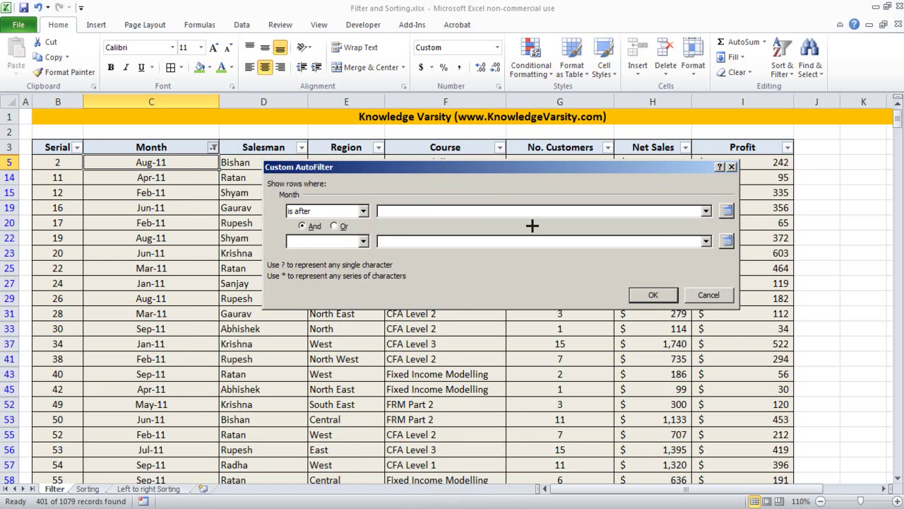
click(727, 211)
click(663, 254)
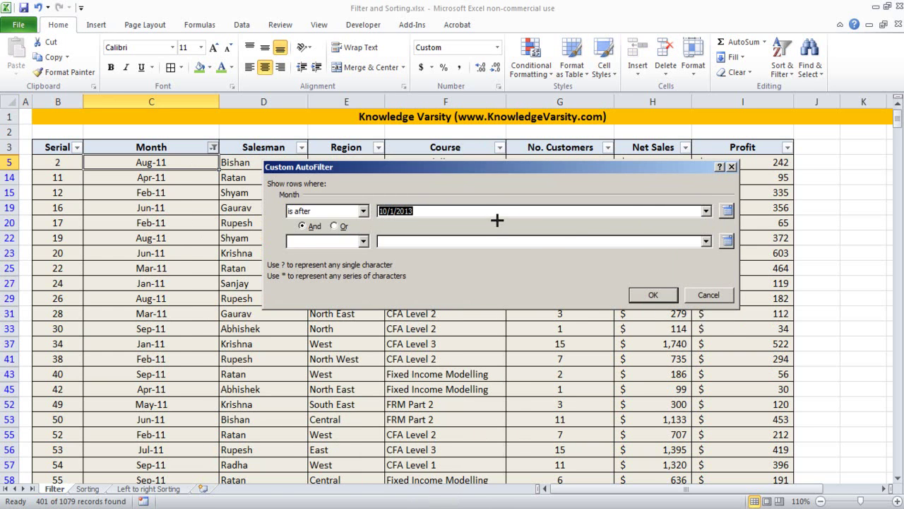
click(498, 211)
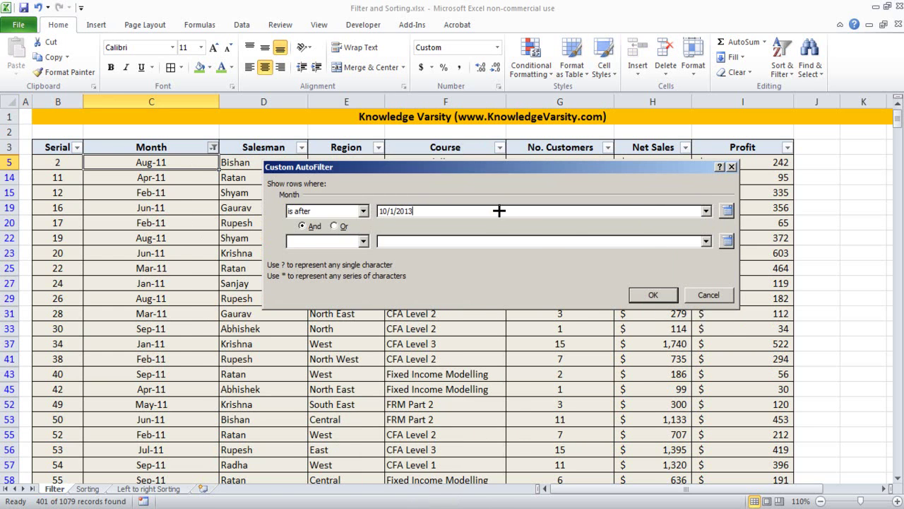
click(650, 295)
scroll(125, 184, down, 5)
scroll(125, 184, down, 6)
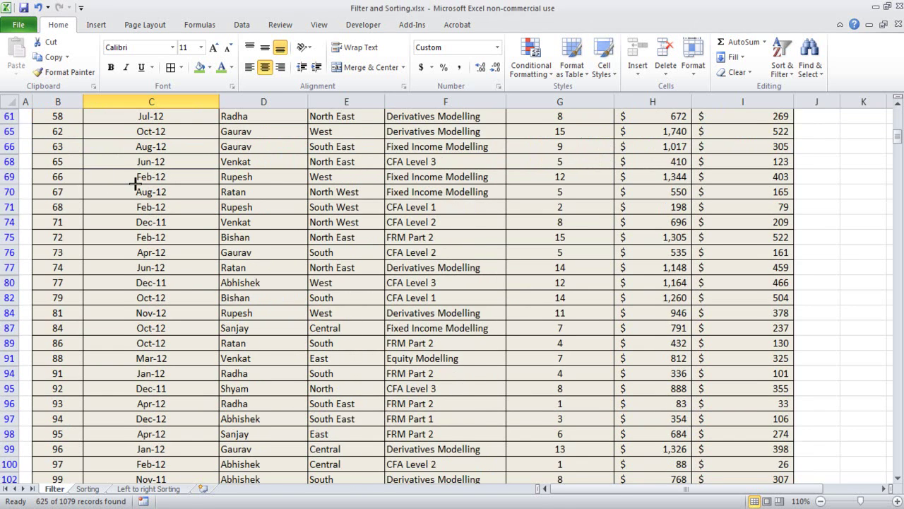
scroll(138, 177, up, 12)
click(214, 147)
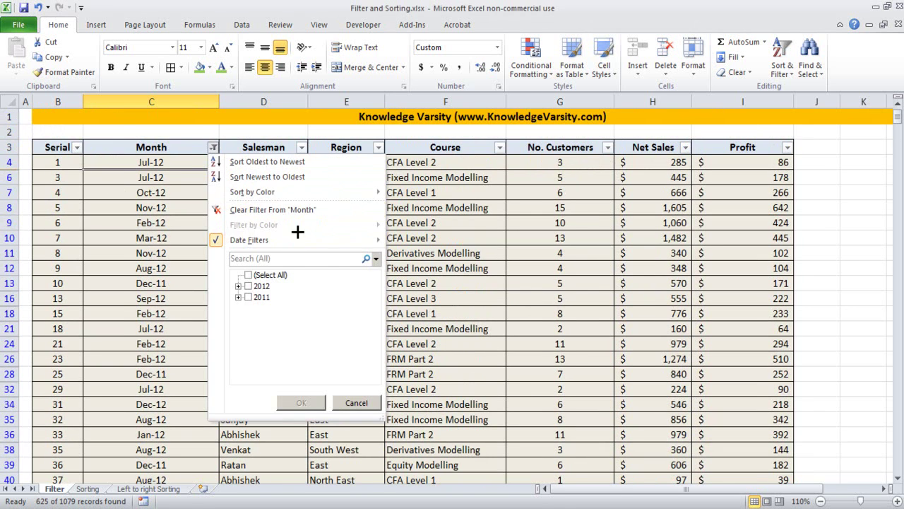
click(298, 212)
click(214, 147)
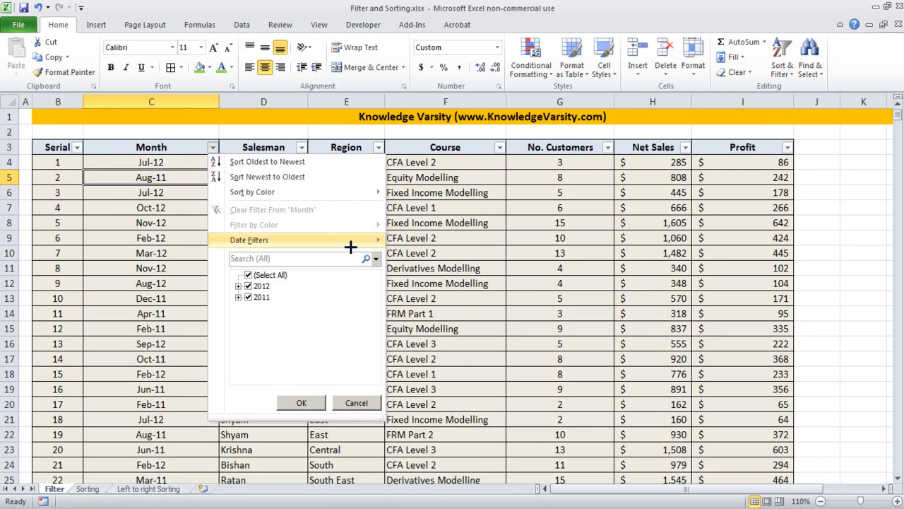
mouse_move(351, 241)
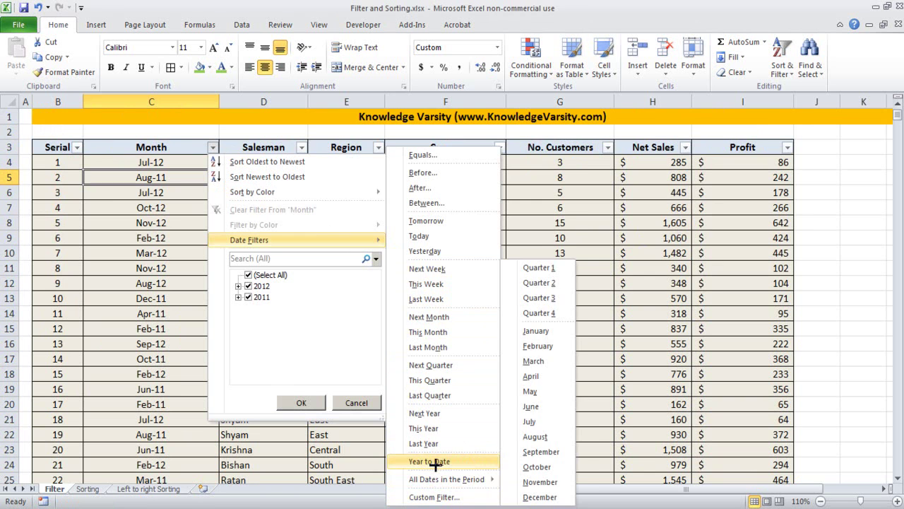
mouse_move(436, 484)
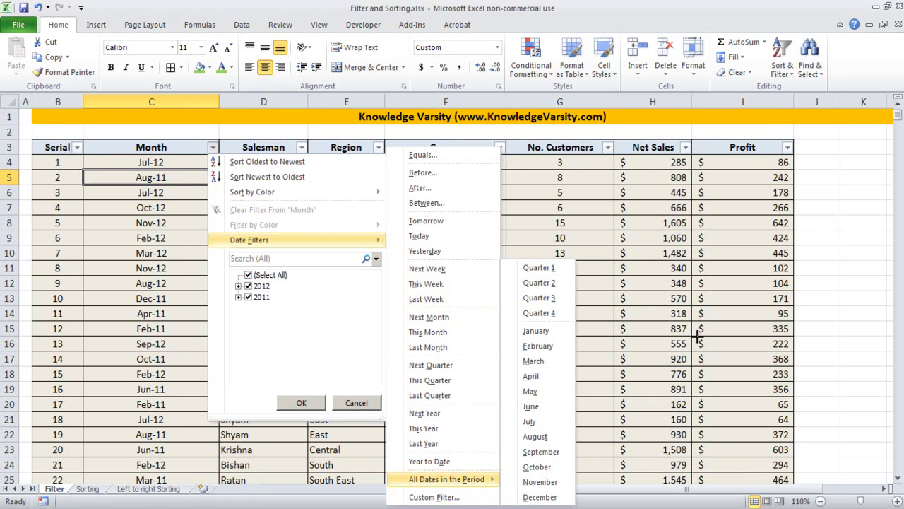
click(579, 305)
click(165, 162)
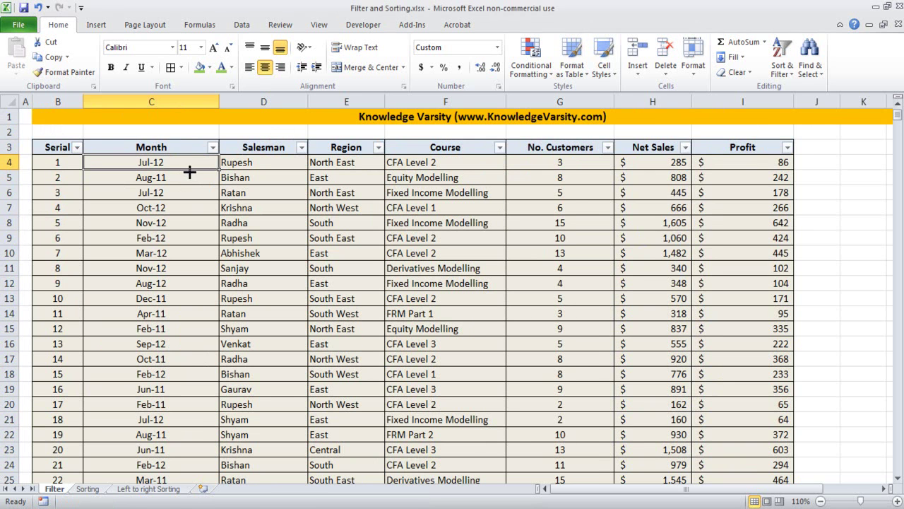
- Apply the All Dates in the Period > Quarter 1 filter to the Month column
click(212, 148)
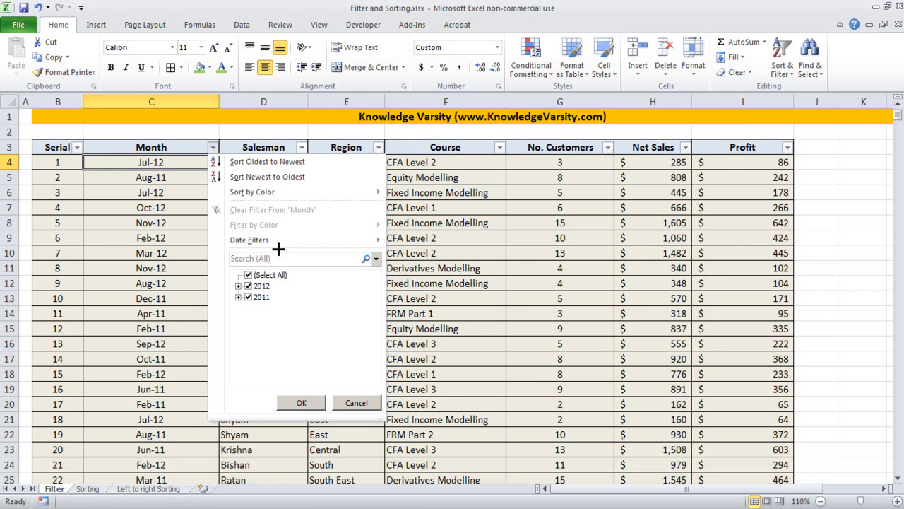
mouse_move(380, 238)
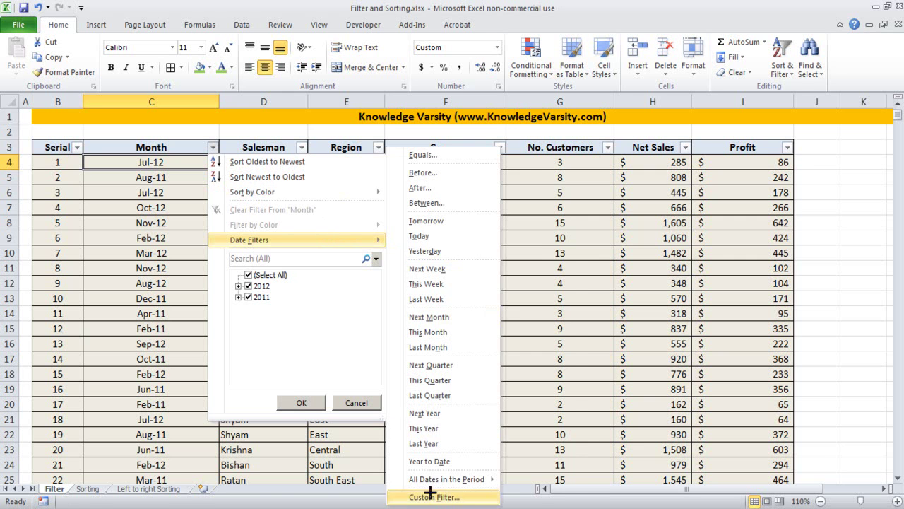
mouse_move(450, 480)
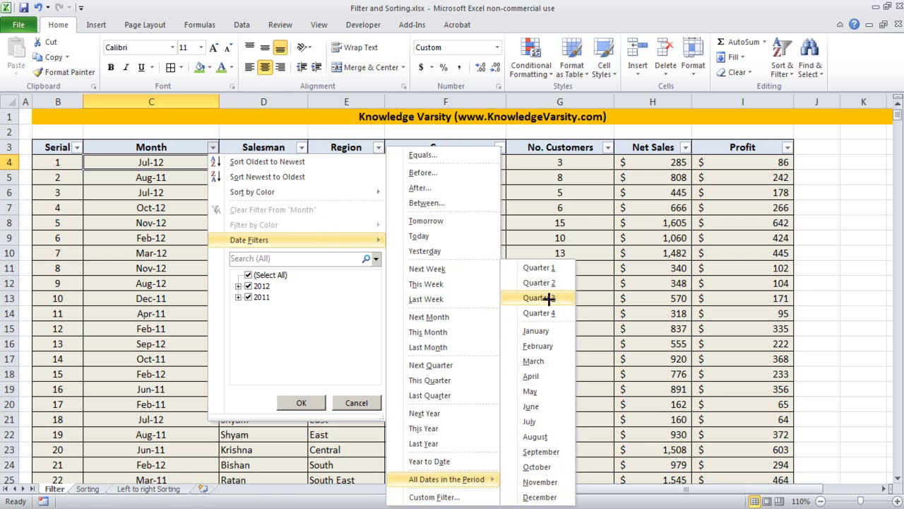
click(539, 267)
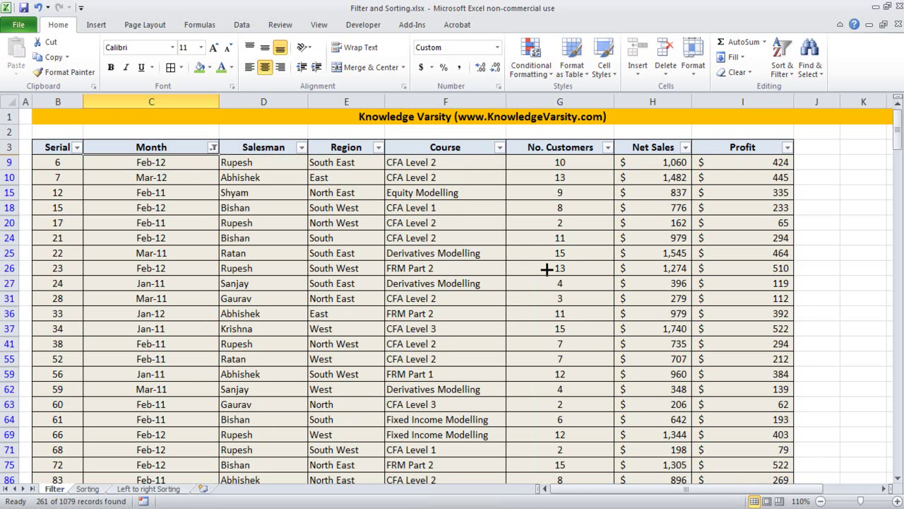
- Check the Feb-12, Mar-11 and Mar-12 entries among the 261 filtered rows
click(179, 163)
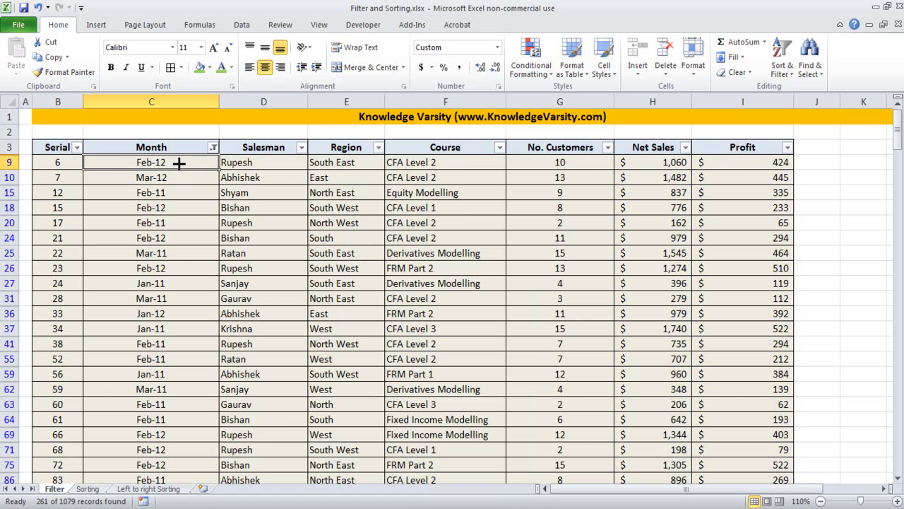
click(169, 295)
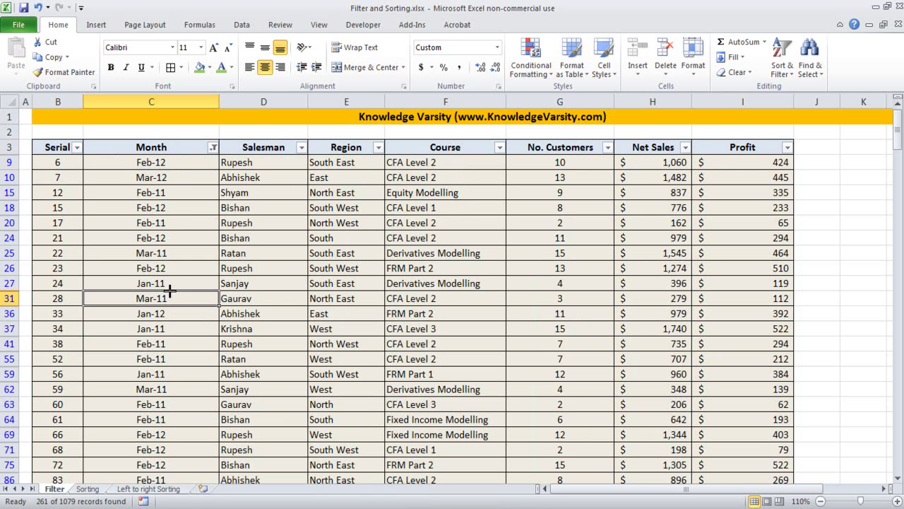
click(182, 254)
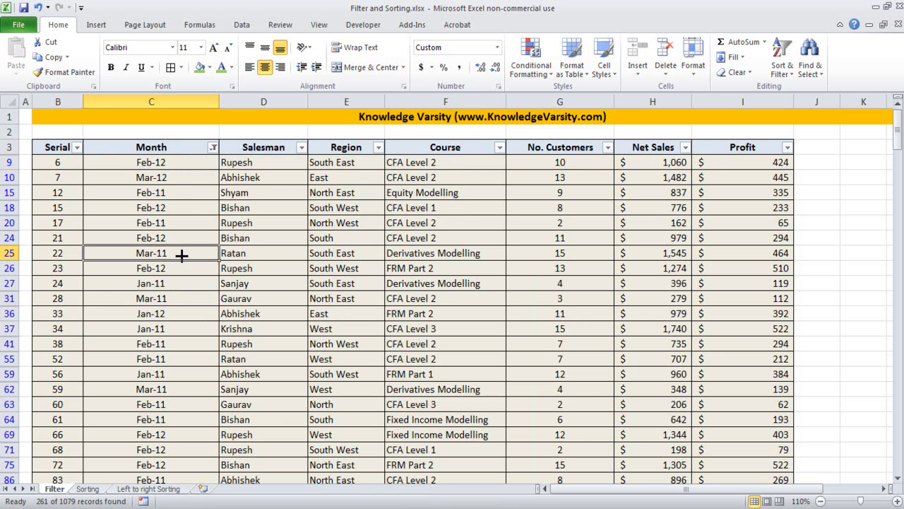
click(177, 176)
scroll(174, 255, down, 4)
scroll(174, 255, down, 20)
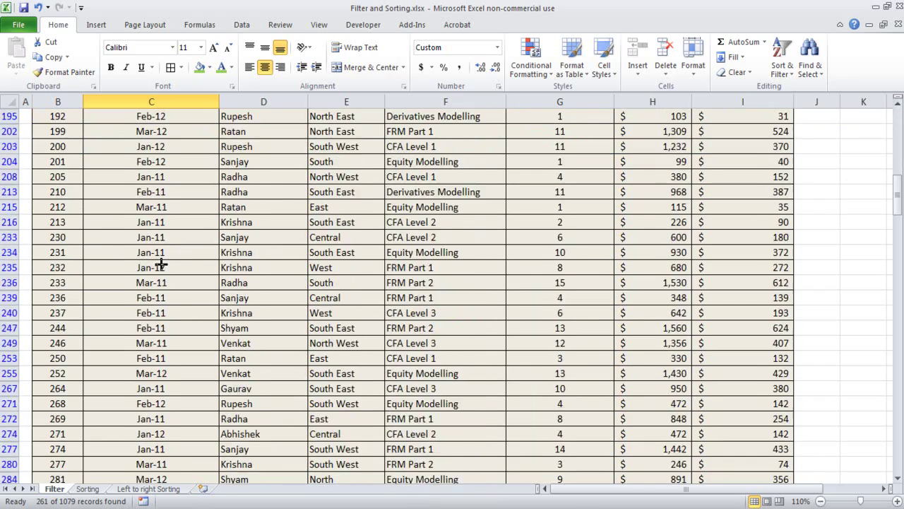
scroll(152, 260, up, 20)
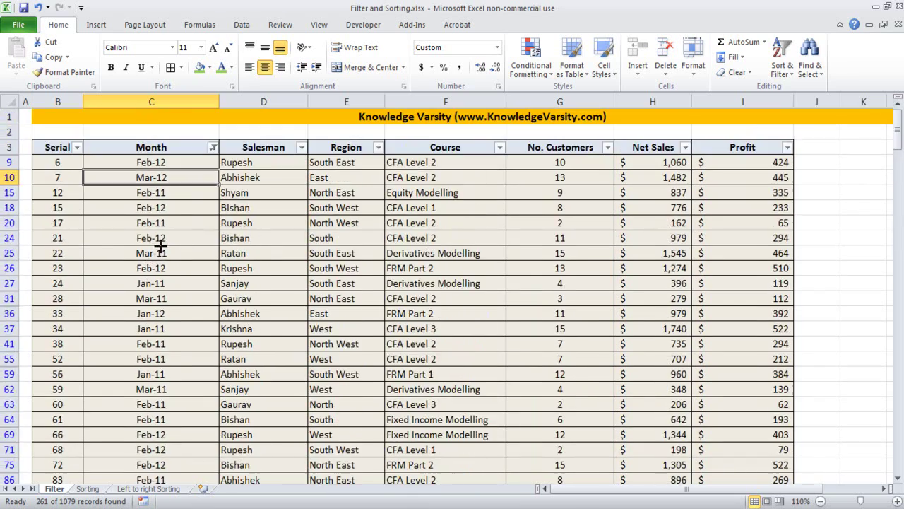
click(213, 147)
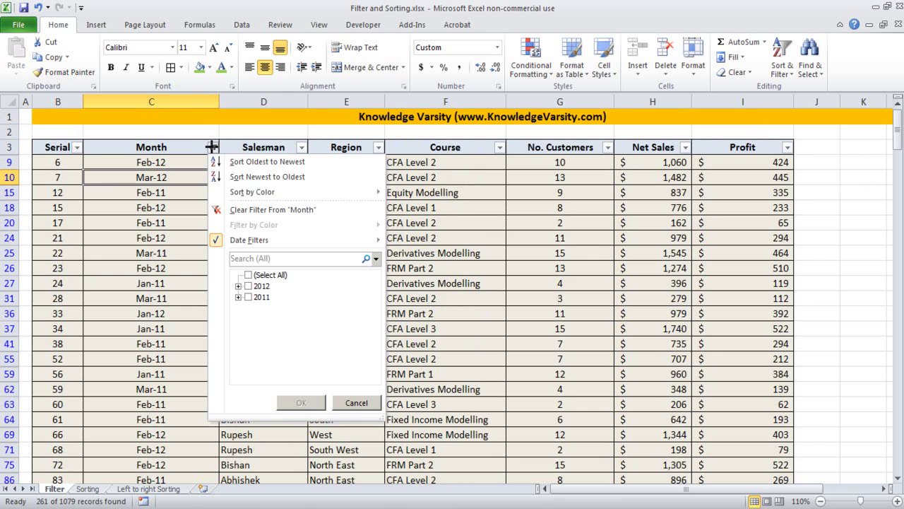
click(248, 287)
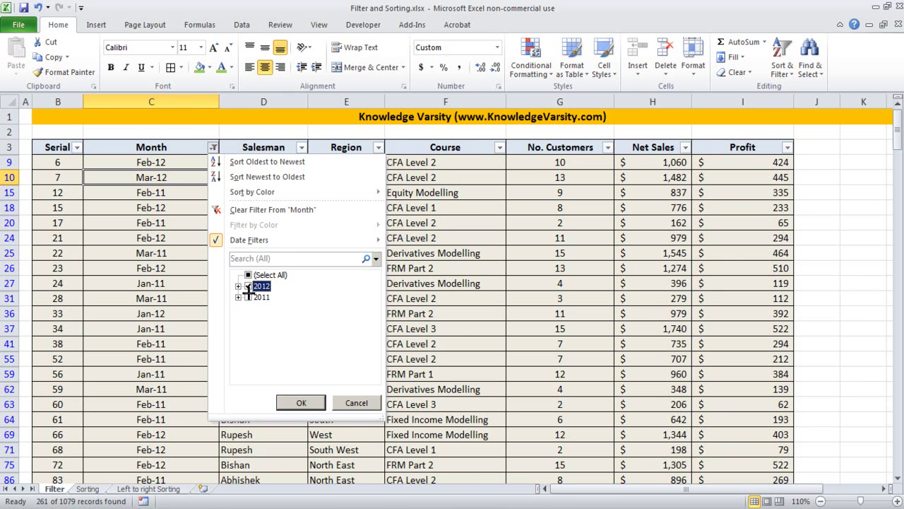
click(238, 286)
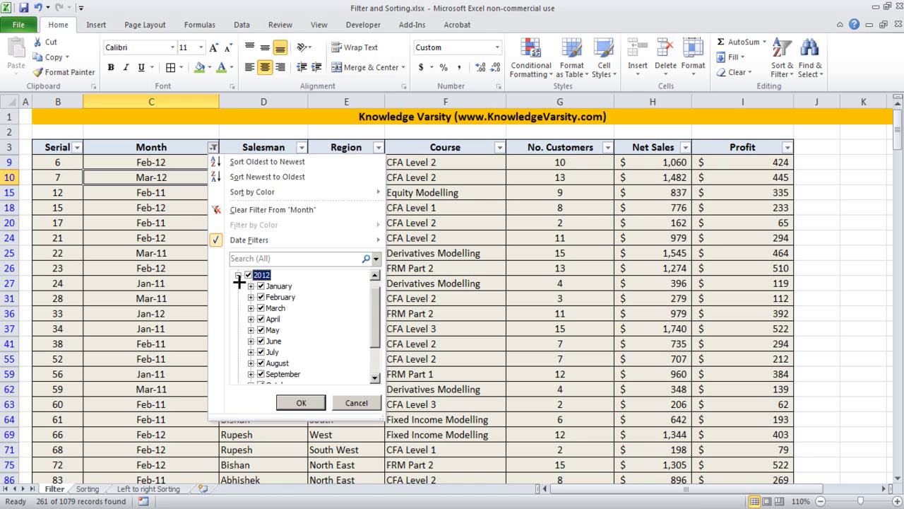
click(239, 276)
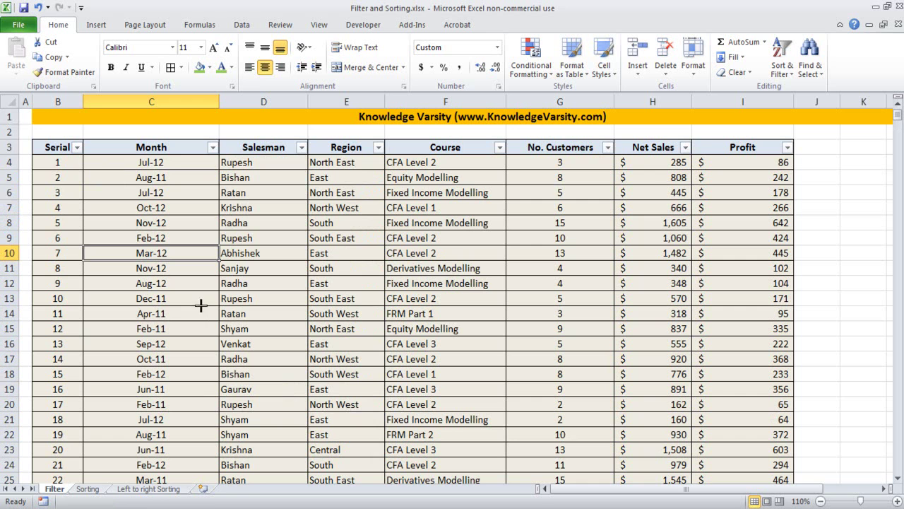
click(182, 294)
click(212, 147)
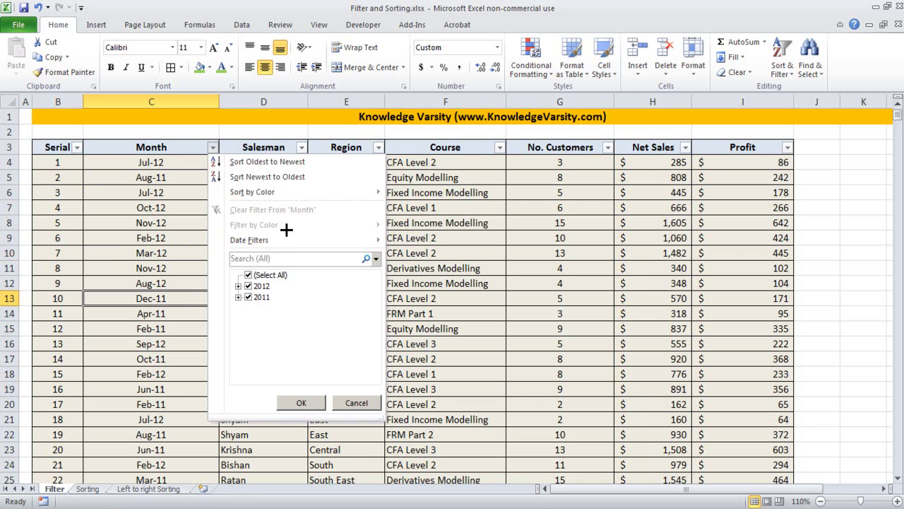
mouse_move(374, 239)
mouse_move(449, 478)
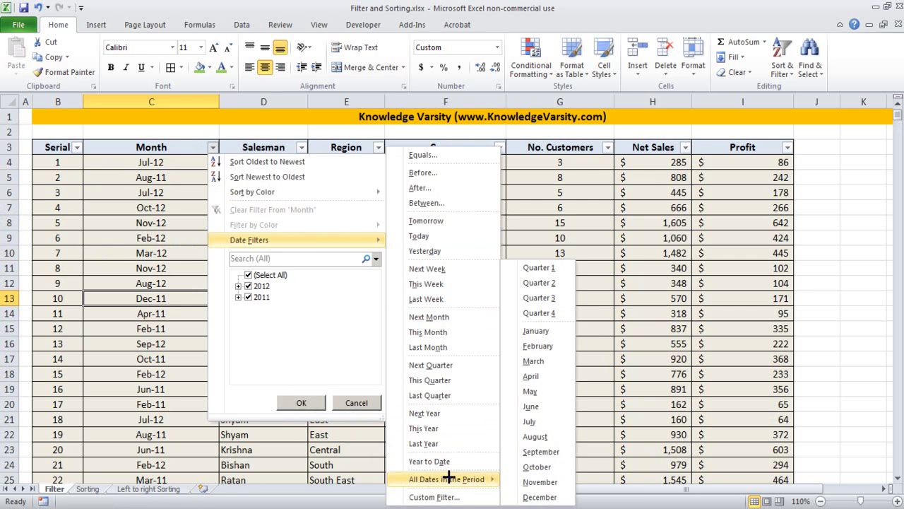
click(545, 267)
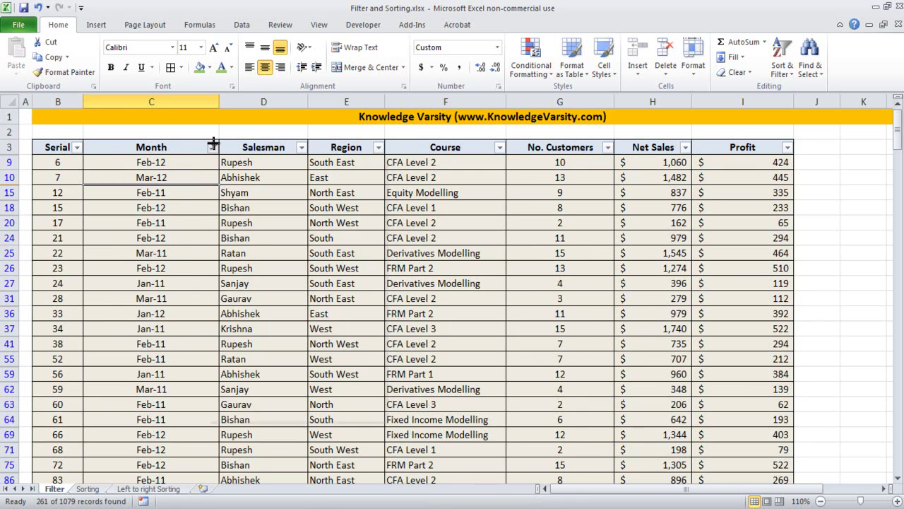
click(212, 147)
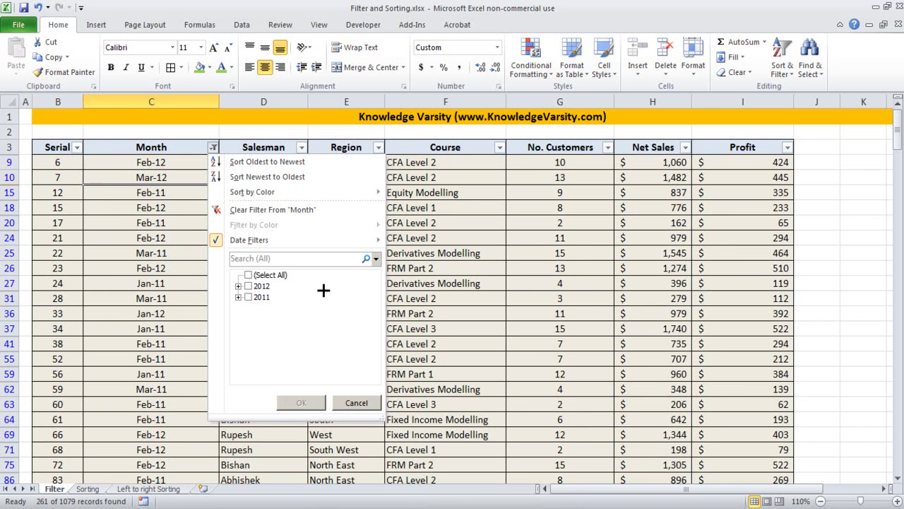
click(238, 286)
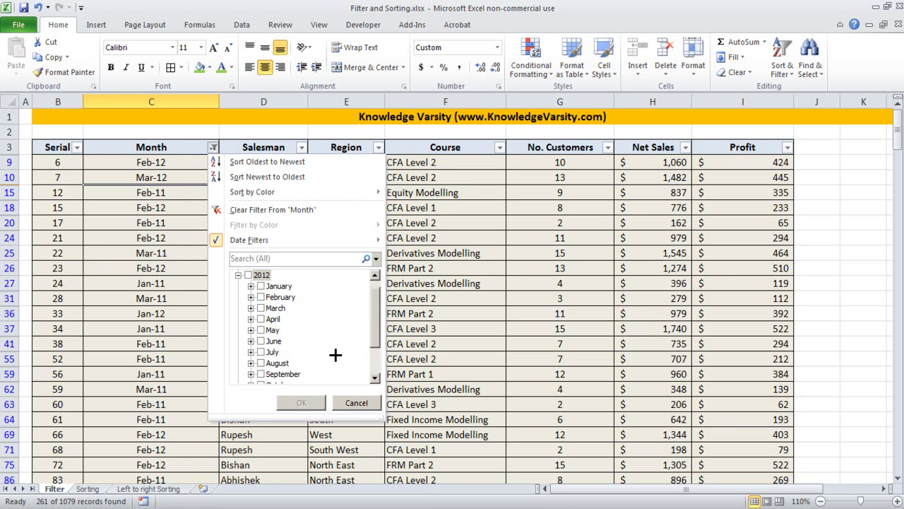
click(356, 403)
drag(185, 162, 182, 414)
click(227, 323)
scroll(181, 282, down, 4)
scroll(139, 364, up, 5)
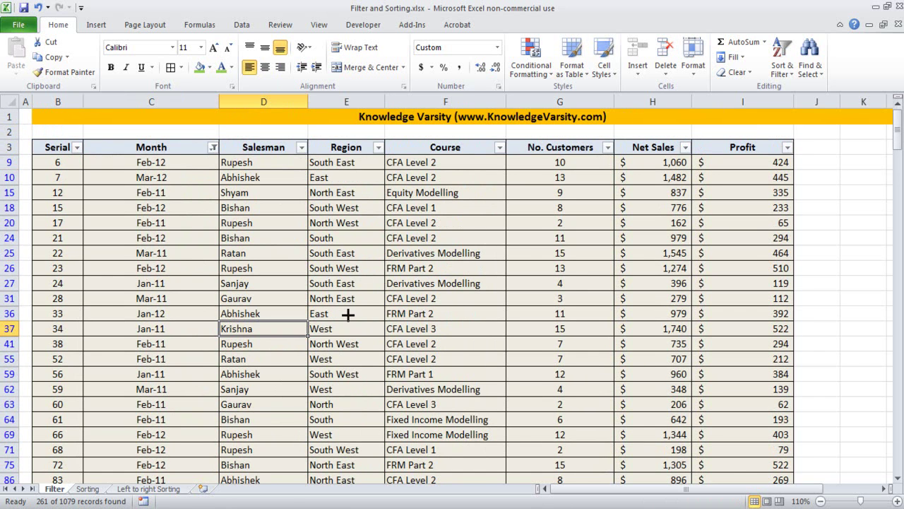
click(212, 147)
click(186, 167)
click(186, 250)
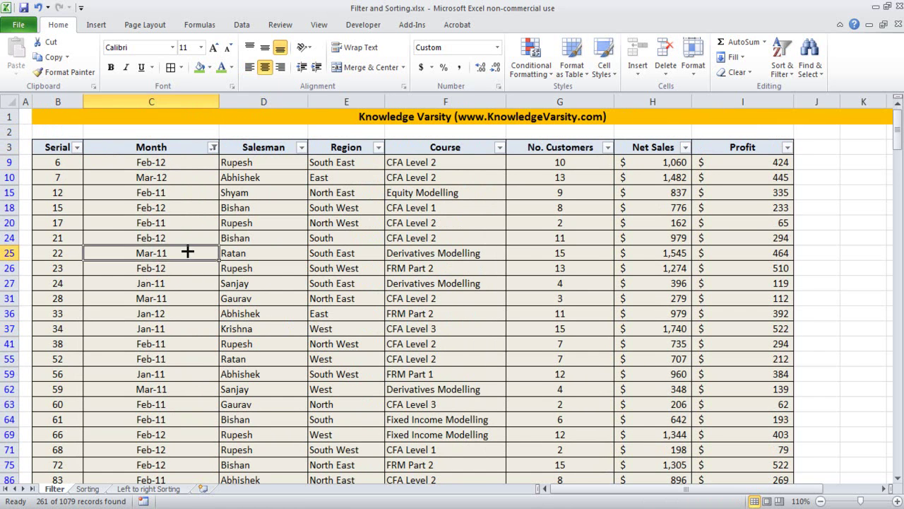
click(424, 266)
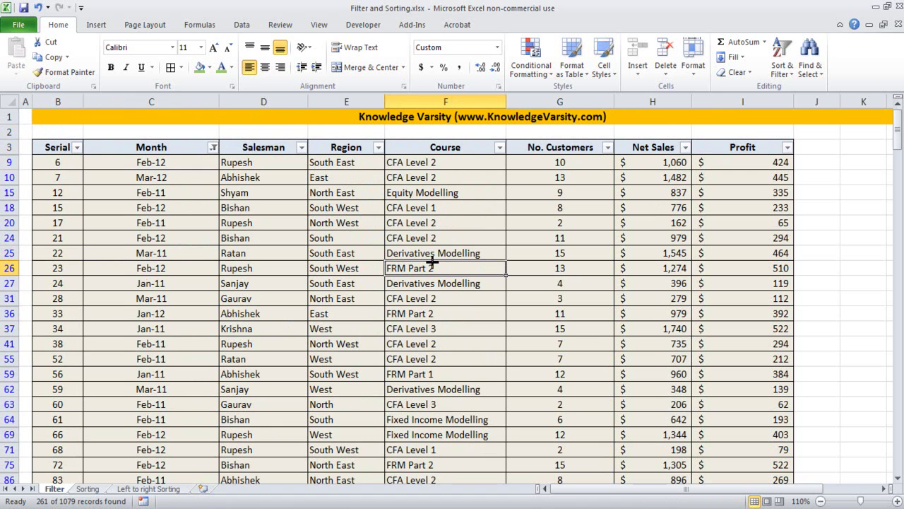